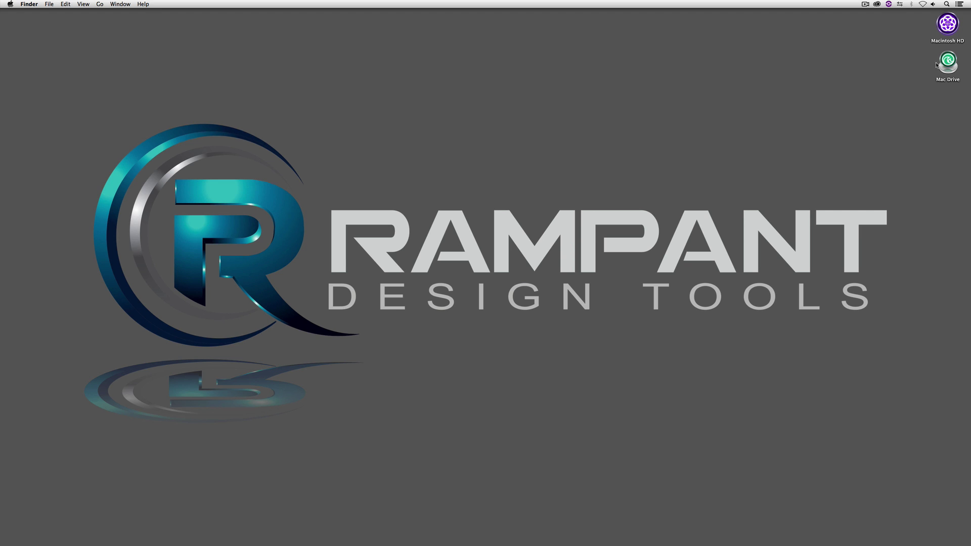
# Open the Rampant_4K_Flash_Transitions_001 folder inside Elements on Mac Drive and look through its clips
pyautogui.doubleClick(942, 63)
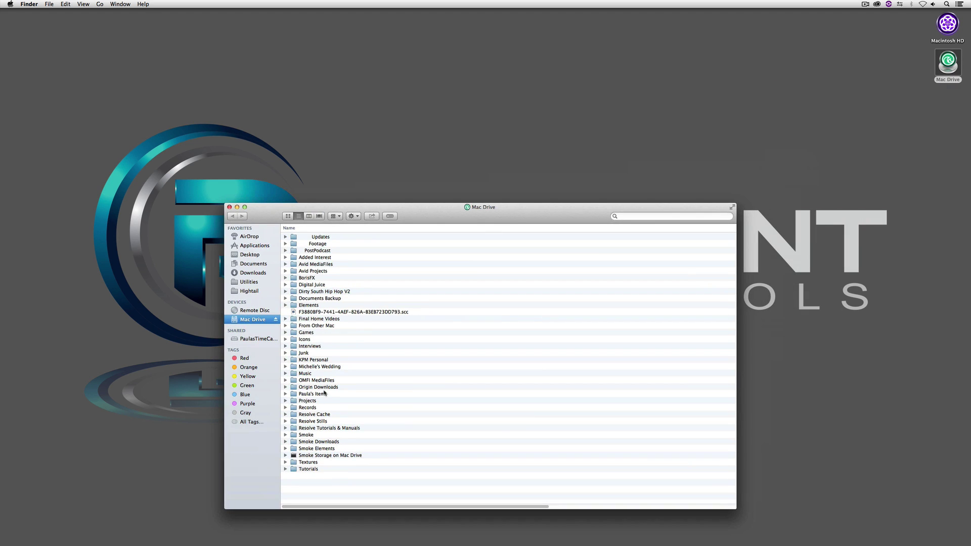
pyautogui.doubleClick(326, 305)
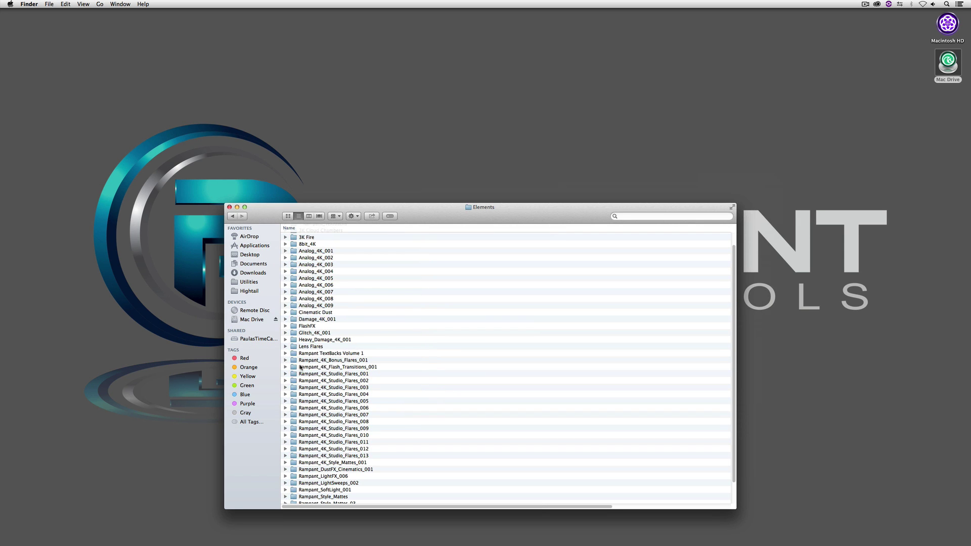
pyautogui.doubleClick(364, 367)
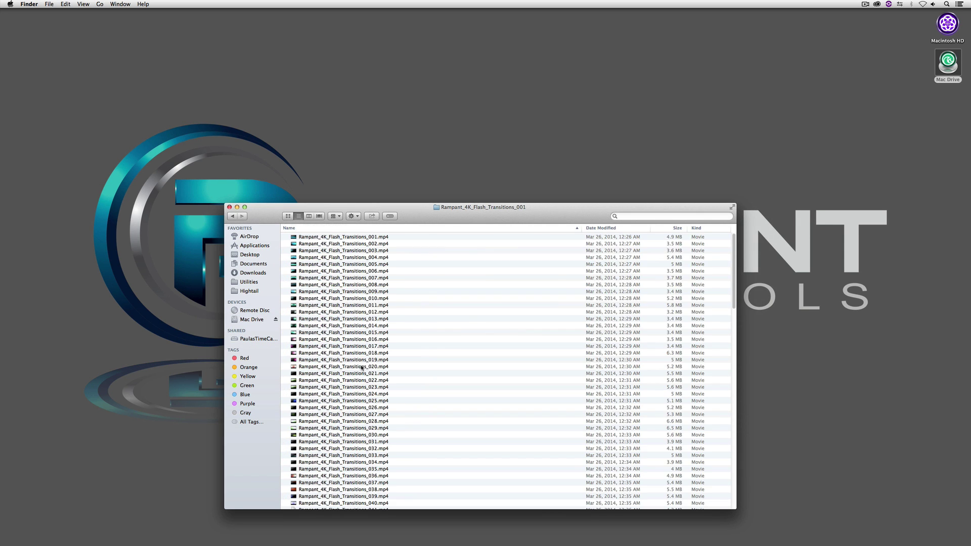
pyautogui.scroll(-20, 402, 364)
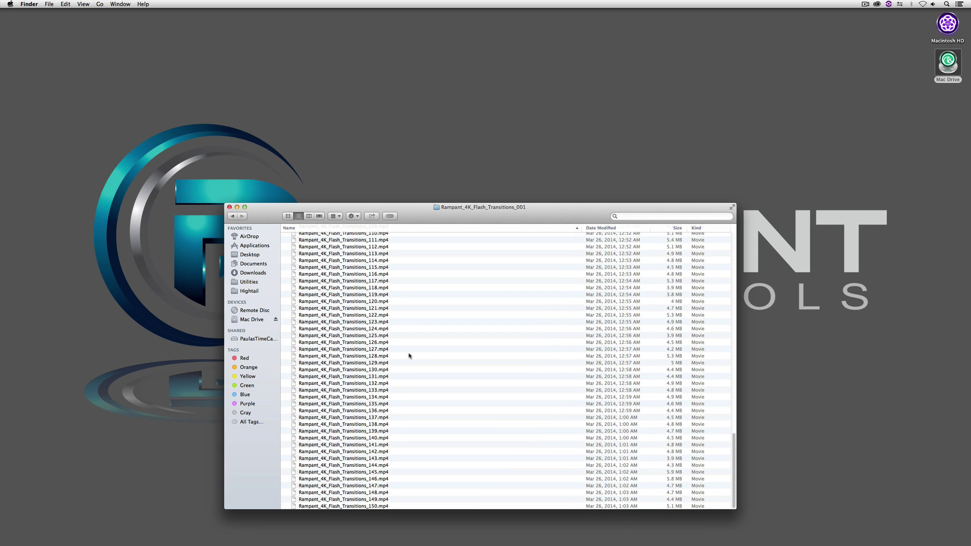
pyautogui.scroll(20, 410, 356)
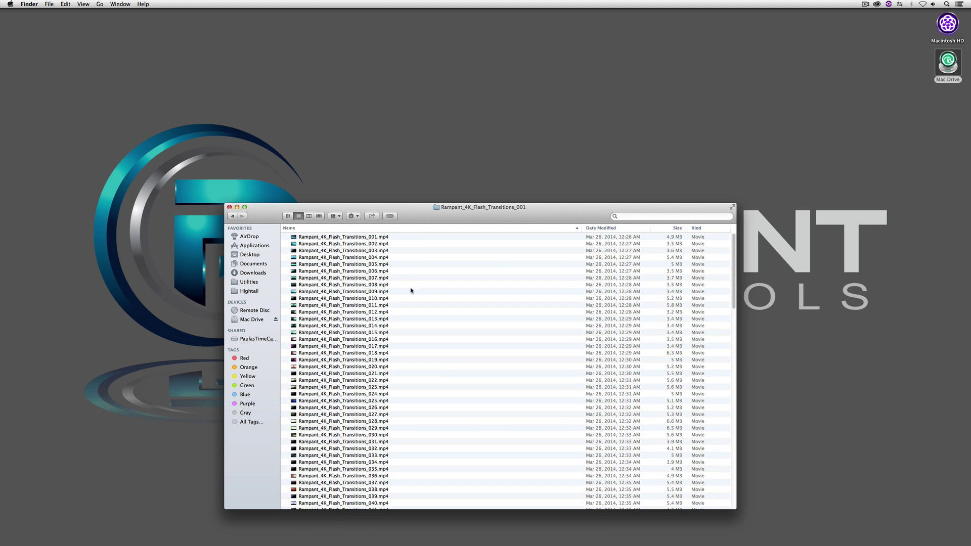
# Open Rampant_4K_Flash_Transitions_003.mp4 in QuickTime Player 7 at half size, check its format and frame size, and close it
pyautogui.rightClick(332, 251)
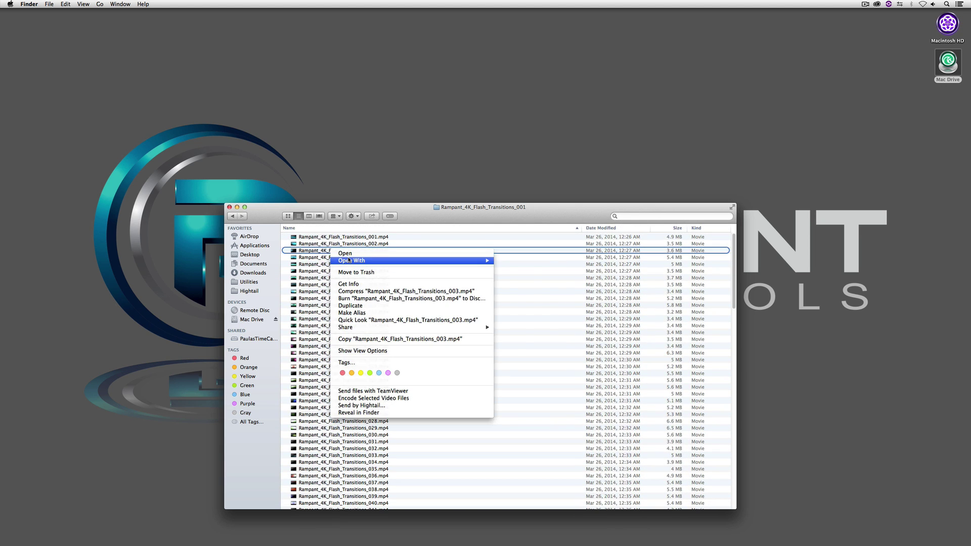
pyautogui.moveTo(384, 261)
pyautogui.click(527, 338)
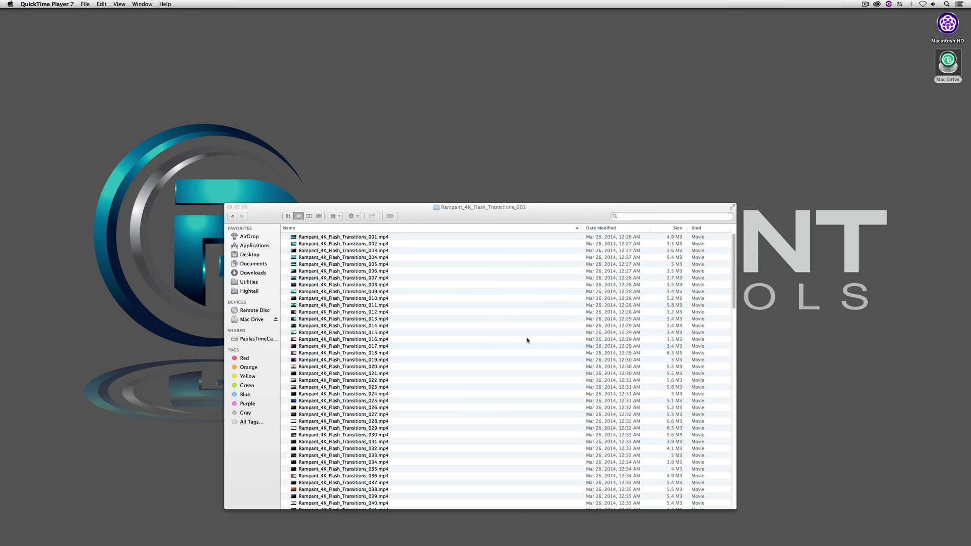
pyautogui.click(120, 4)
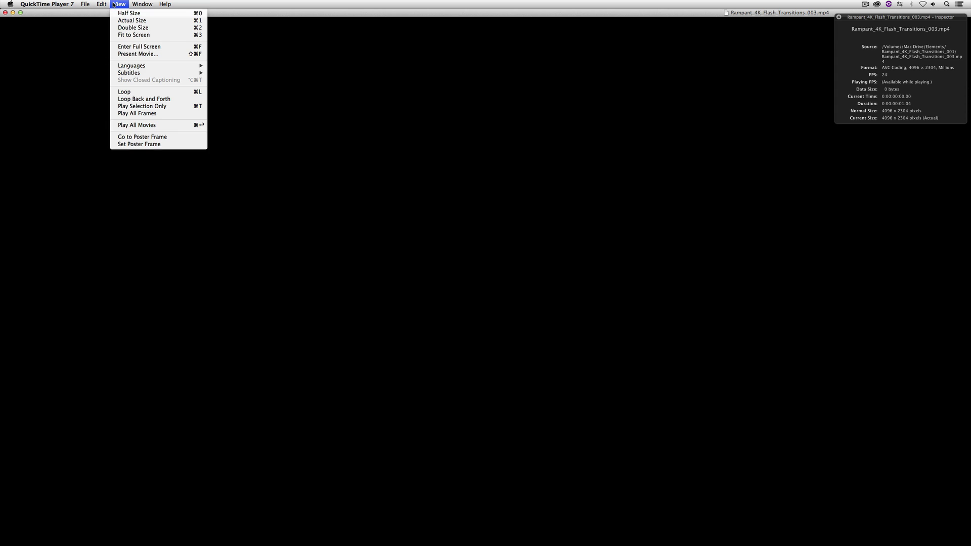
pyautogui.click(117, 14)
pyautogui.moveTo(356, 18); pyautogui.dragTo(195, 26)
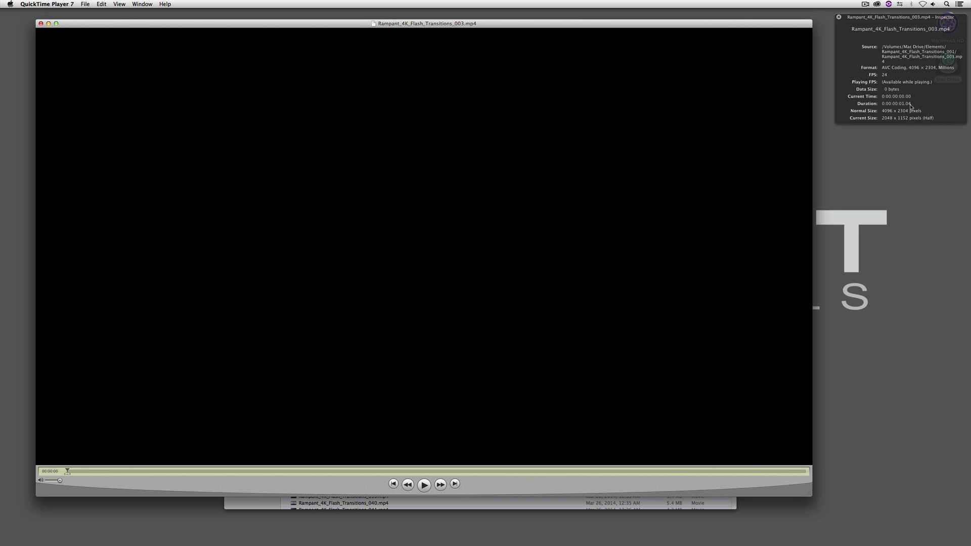
pyautogui.click(42, 24)
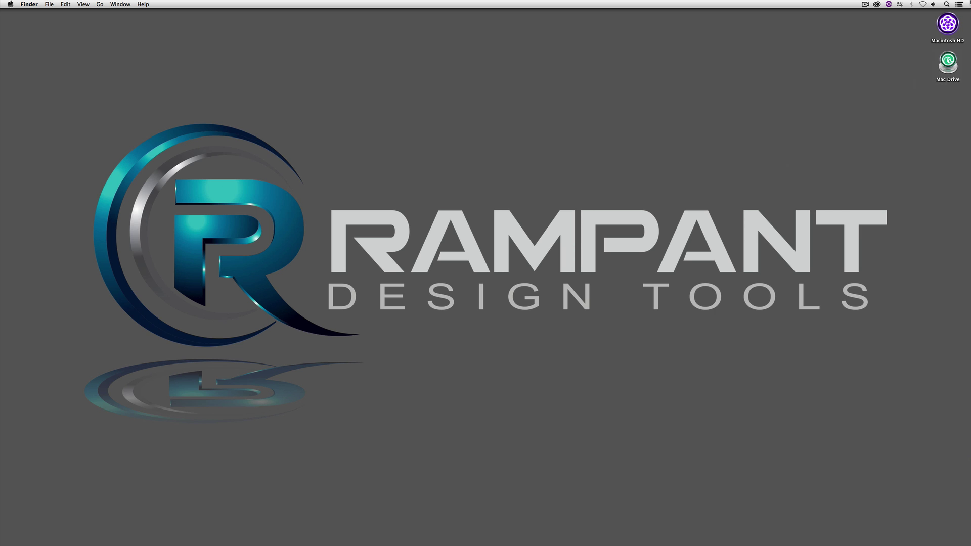
# Switch to Avid Media Composer and open the 4K Flash Transitions bin
pyautogui.press('super+Tab')
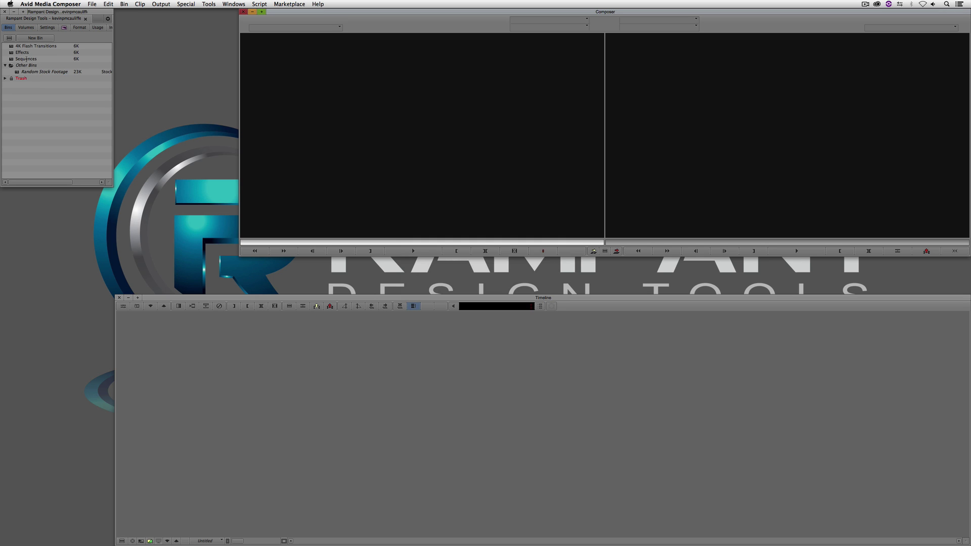
pyautogui.doubleClick(31, 46)
# Inspect the image import settings for bringing Rampant_4K_Flash_Transitions_001.mp4 into the bin, leaving without importing
pyautogui.rightClick(68, 175)
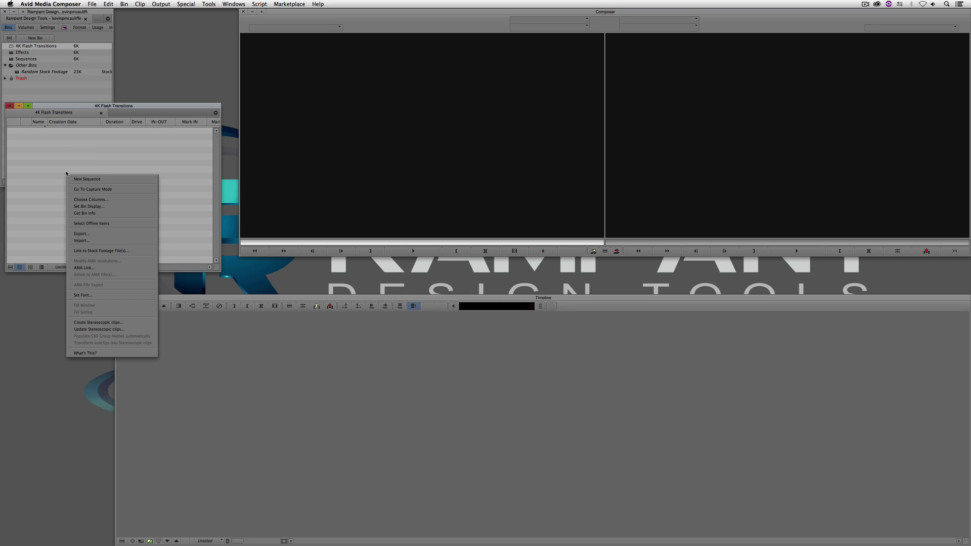
pyautogui.click(81, 240)
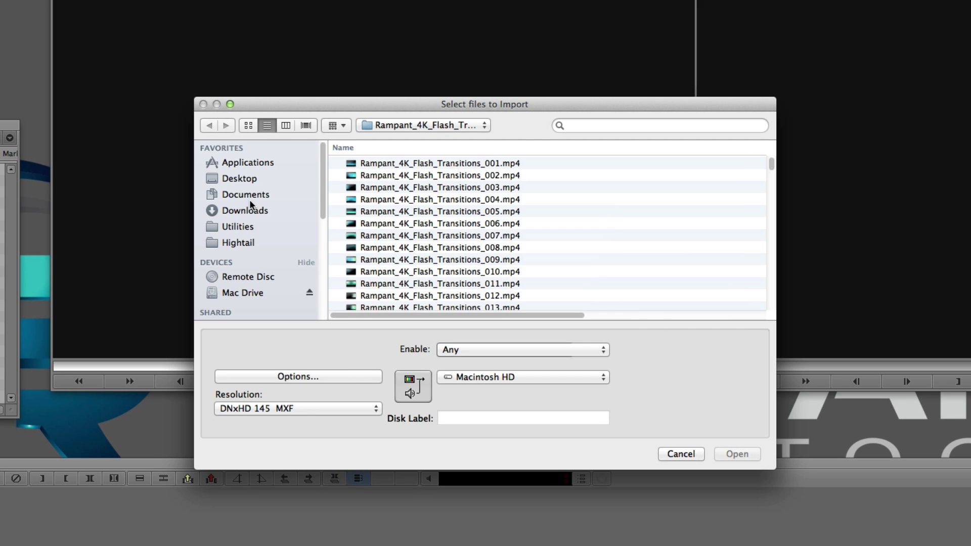
pyautogui.click(436, 167)
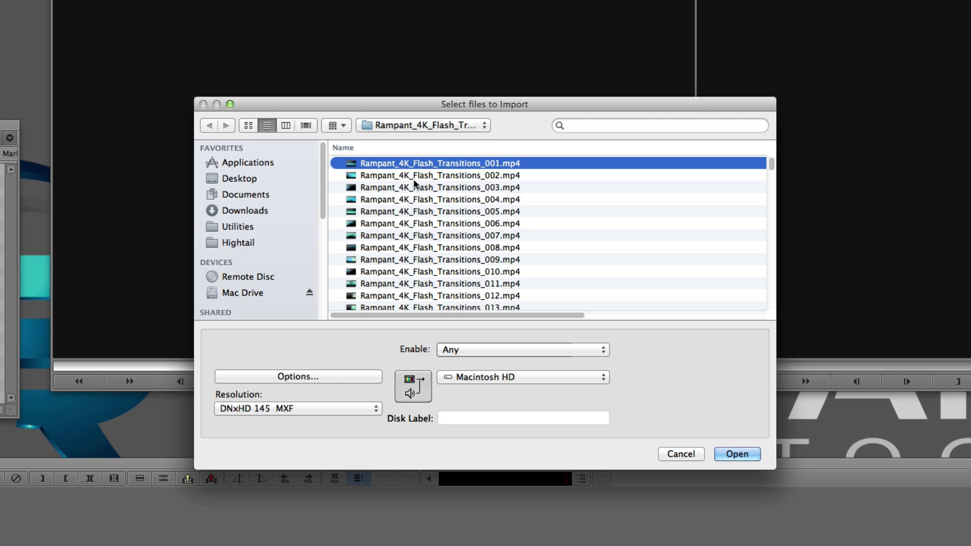
pyautogui.click(299, 371)
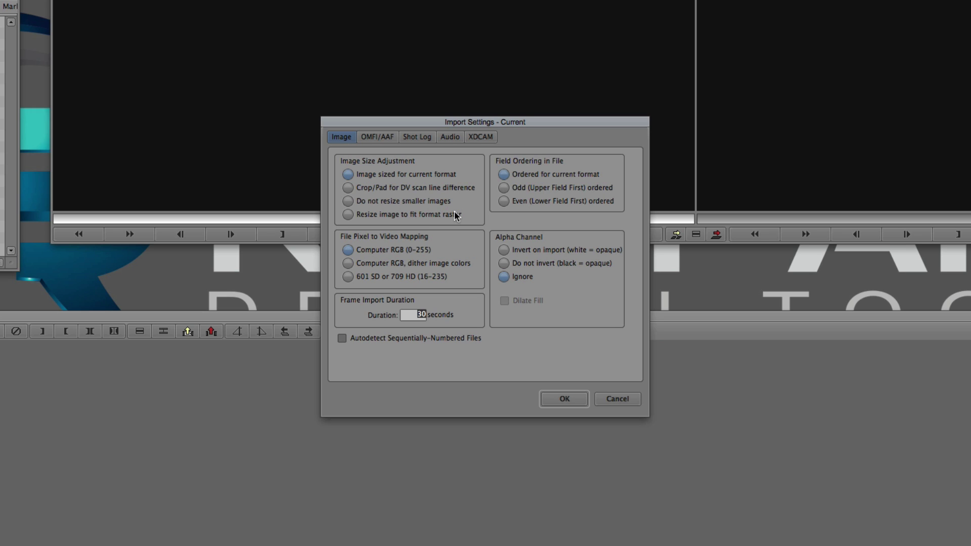
pyautogui.click(615, 402)
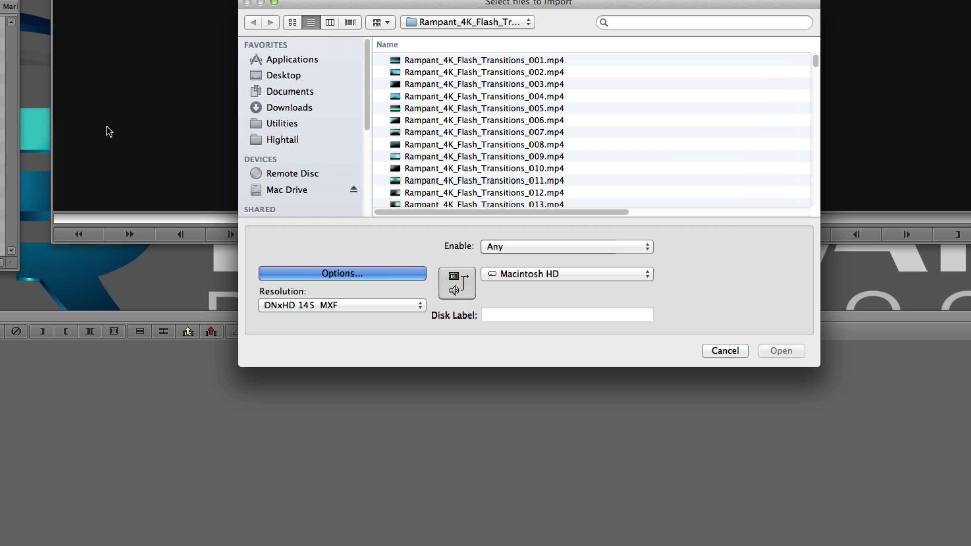
pyautogui.click(729, 353)
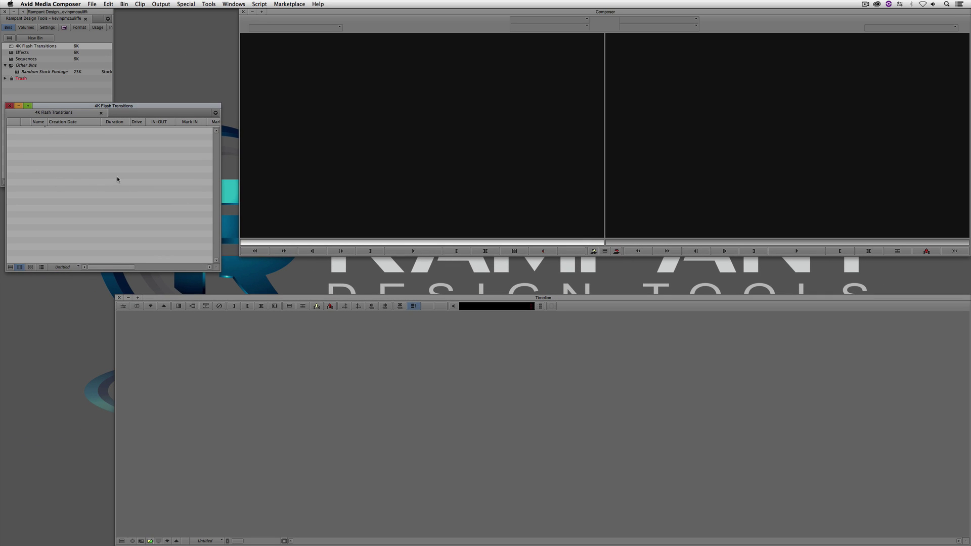
# AMA-link all the flash transition files, 001 to 150, from Rampant_4K_Flash_Transitions_001 into the 4K Flash Transitions bin
pyautogui.rightClick(108, 168)
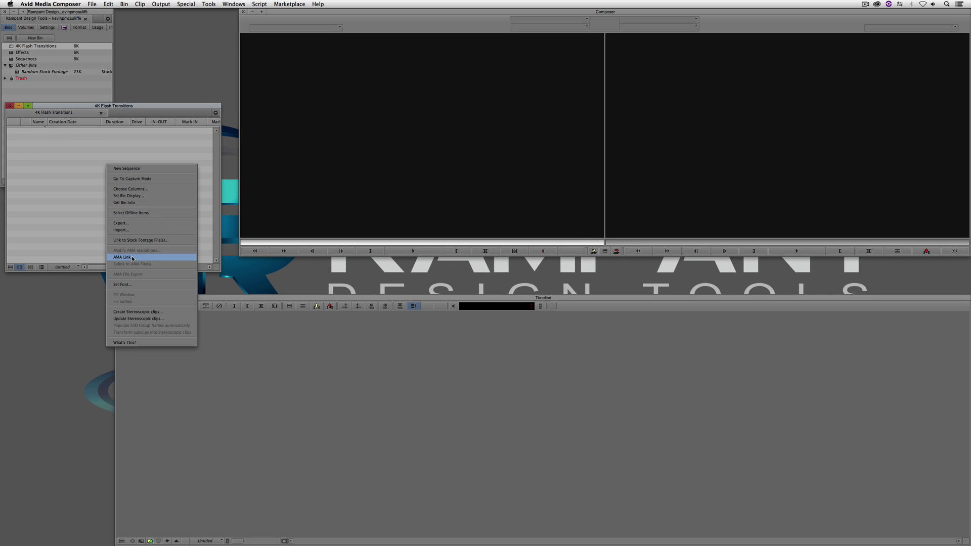
pyautogui.click(134, 258)
pyautogui.click(457, 154)
pyautogui.press('super+a')
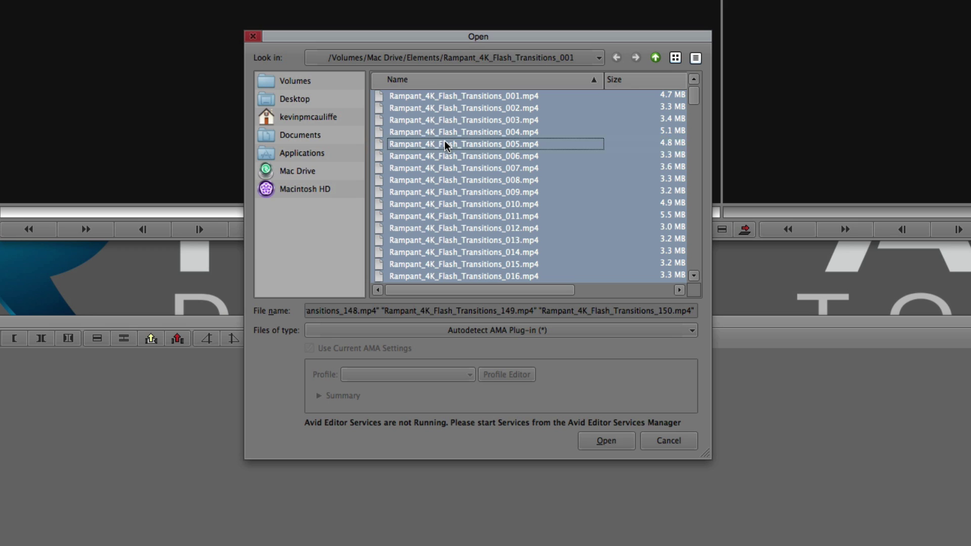
pyautogui.click(630, 443)
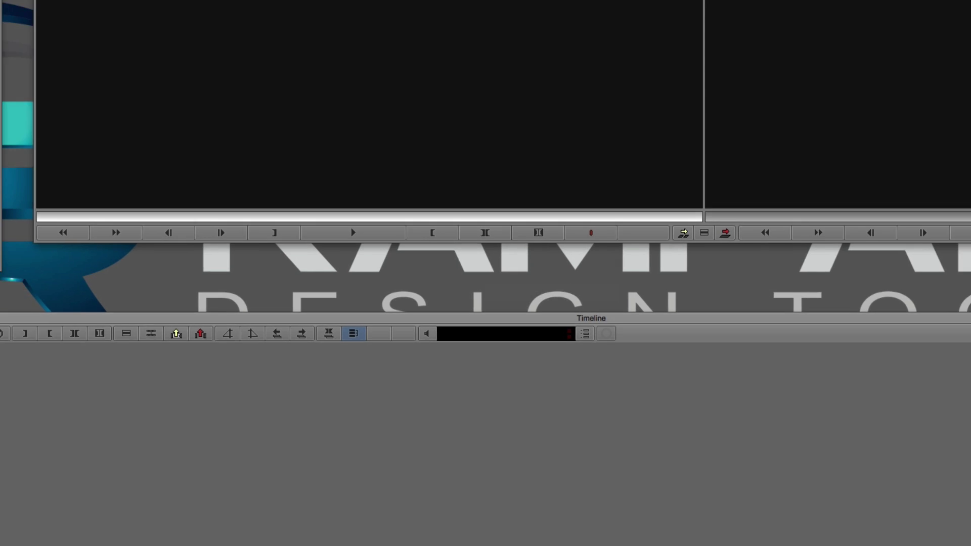
pyautogui.moveTo(220, 141)
pyautogui.mouseDown()
pyautogui.moveTo(221, 248)
pyautogui.moveTo(220, 141)
pyautogui.mouseUp()
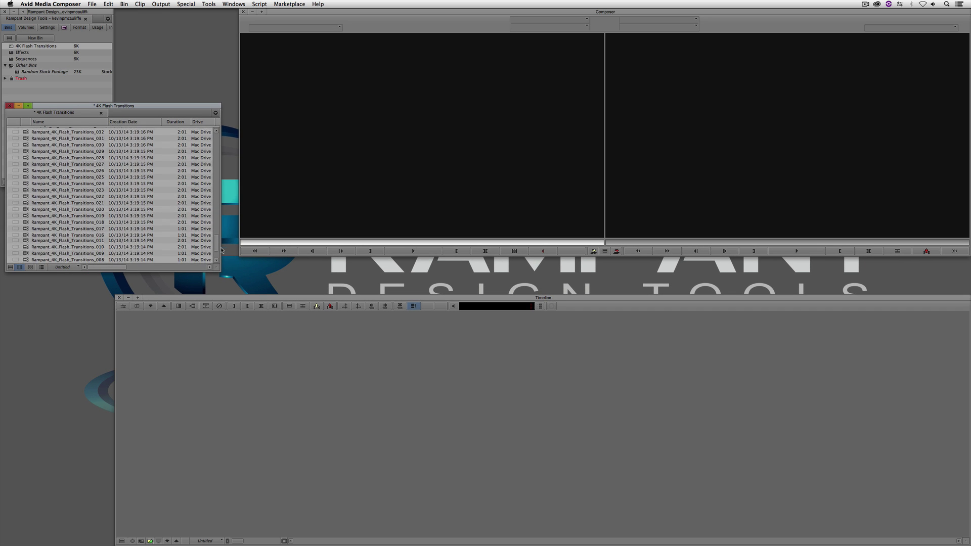
# Move the 4K Flash Transitions bin out of the way and open the Sequences and Random Stock Footage bins
pyautogui.moveTo(171, 105); pyautogui.dragTo(172, 181)
pyautogui.click(30, 99)
pyautogui.doubleClick(16, 59)
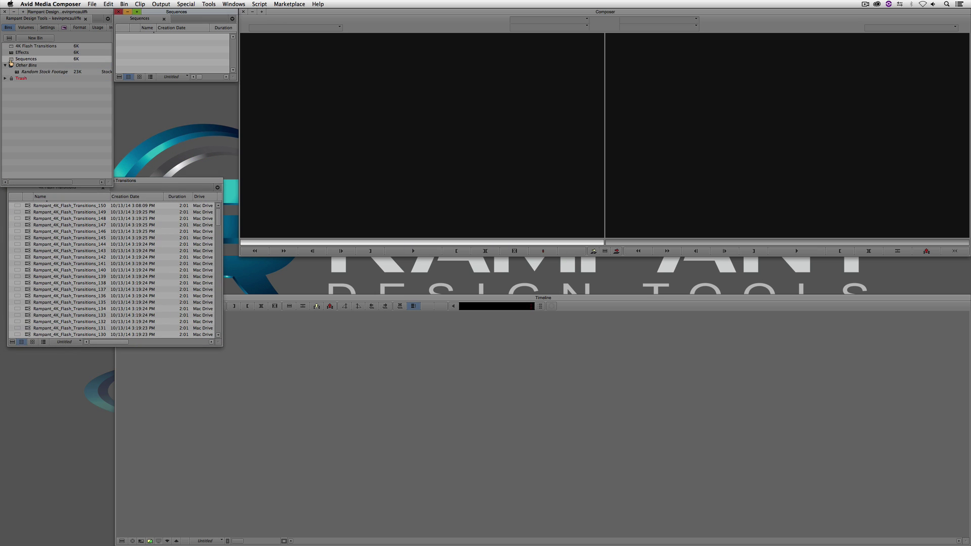
pyautogui.doubleClick(17, 72)
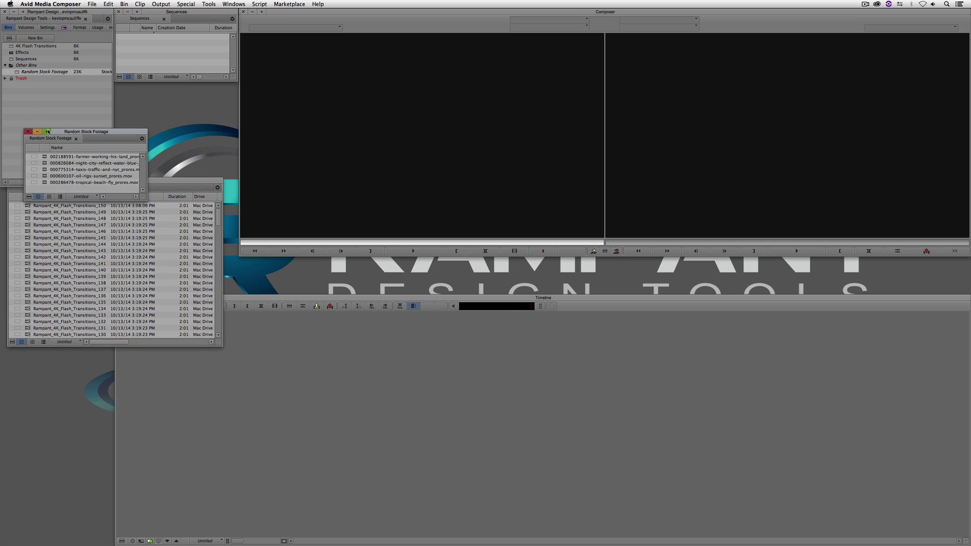
# Load the farmer-working-his-land clip into the source monitor and splice it into a new sequence in the Sequences bin
pyautogui.moveTo(43, 157); pyautogui.dragTo(363, 171)
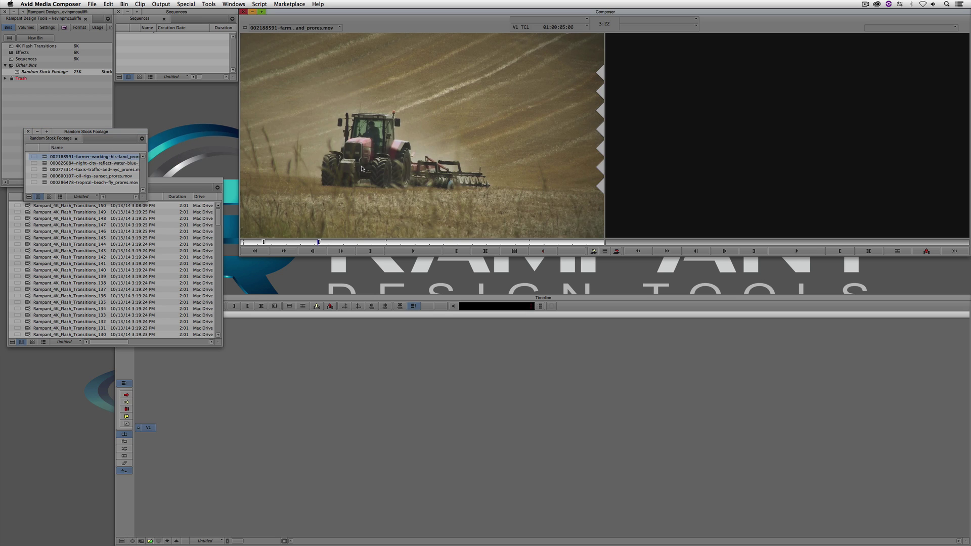
pyautogui.press('v')
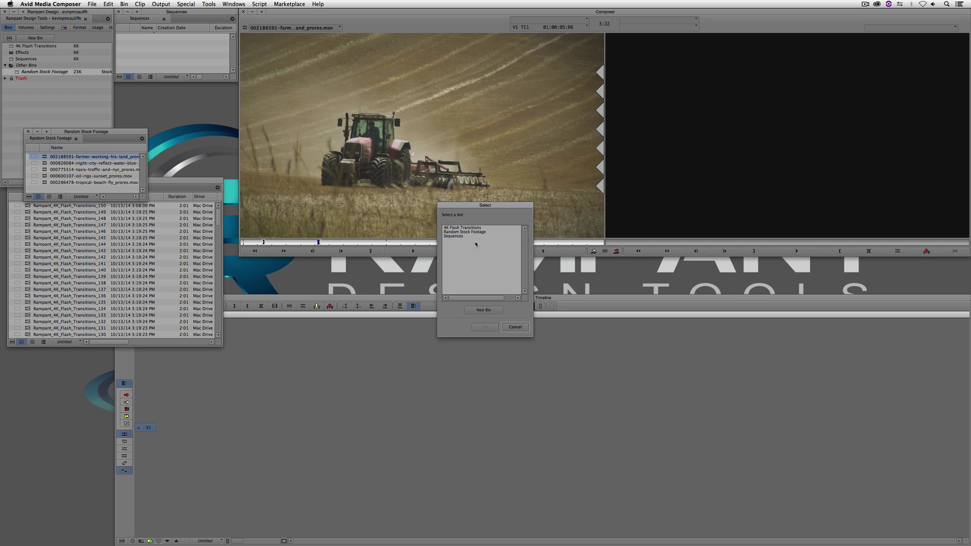
pyautogui.click(454, 235)
pyautogui.click(485, 327)
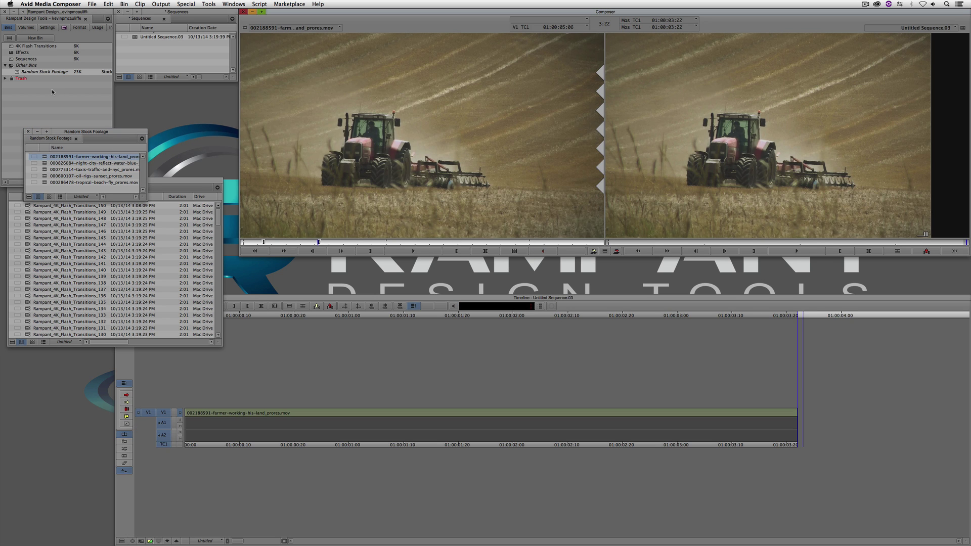
# Splice the taxis-traffic-and-nyc clip after the farmer shot and park the playhead on the cut between them
pyautogui.moveTo(44, 170); pyautogui.dragTo(467, 170)
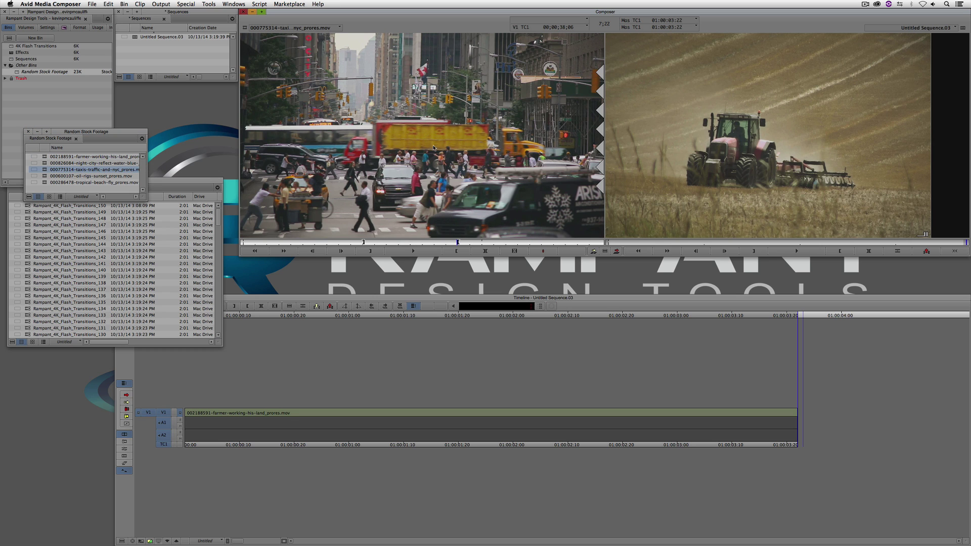
pyautogui.press('v')
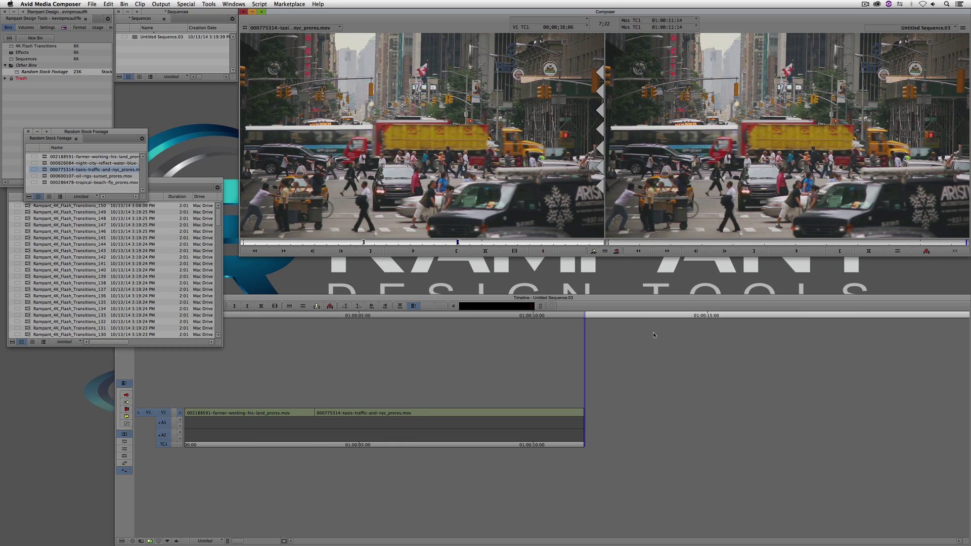
pyautogui.click(316, 418)
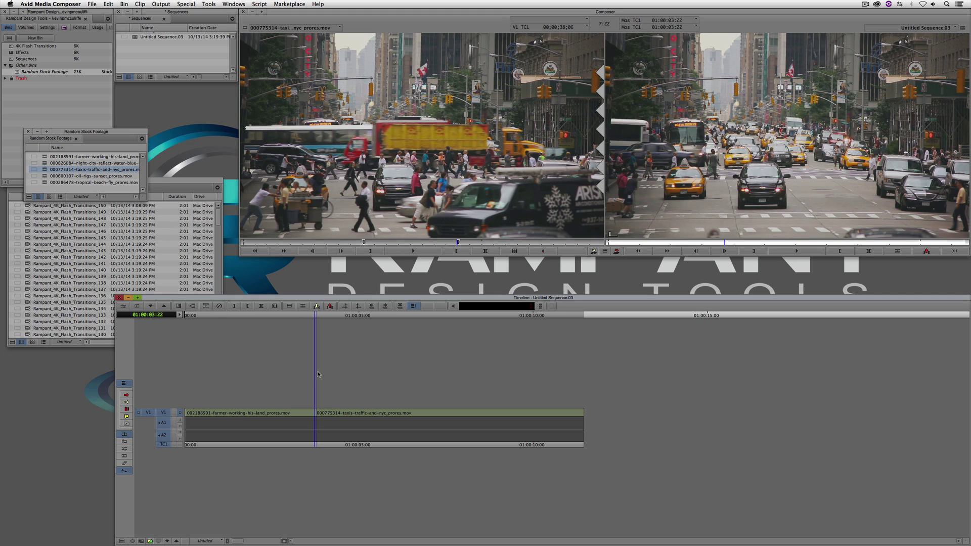
# Rearrange the bins, load Rampant_4K_Flash_Transitions_150 into the source monitor, and mark its full-screen flash frame at 00:00:00:21
pyautogui.moveTo(101, 132); pyautogui.dragTo(112, 65)
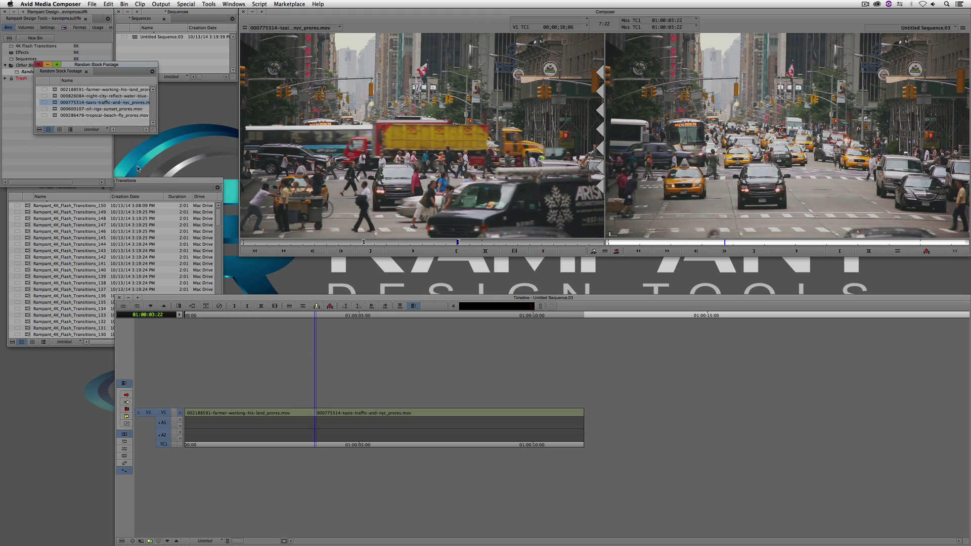
pyautogui.moveTo(147, 182); pyautogui.dragTo(152, 120)
pyautogui.click(34, 143)
pyautogui.moveTo(373, 227); pyautogui.dragTo(403, 244)
pyautogui.click(343, 243)
pyautogui.press('i')
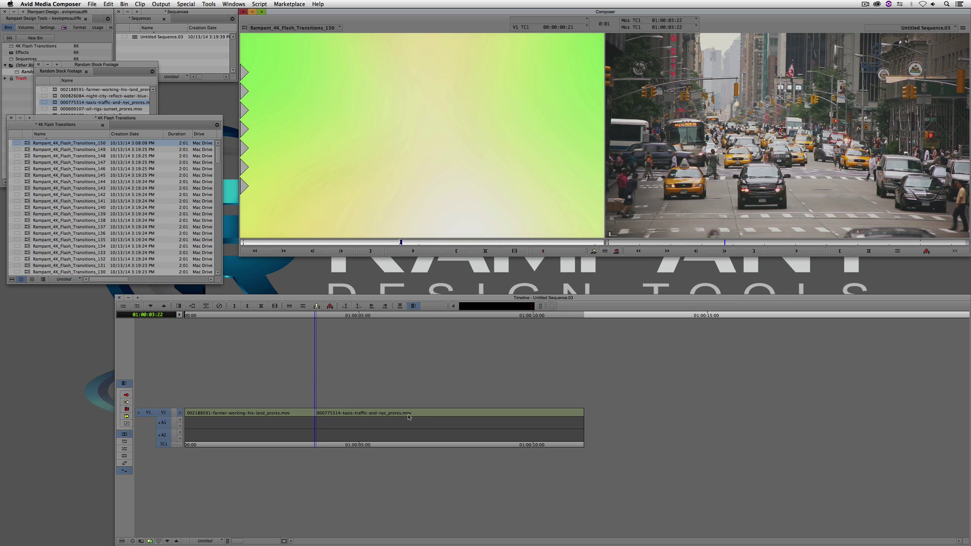
# Overwrite the flash transition onto a new V2 video track across the cut, leaving audio tracks A1 and A2 deselected
pyautogui.press('super+y')
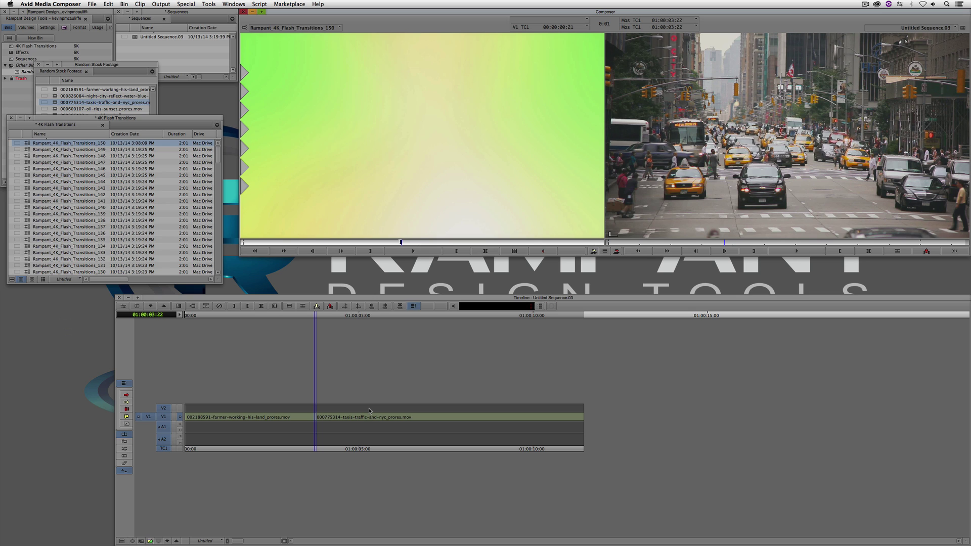
pyautogui.click(165, 438)
pyautogui.click(165, 427)
pyautogui.moveTo(148, 417); pyautogui.dragTo(163, 408)
pyautogui.press('b')
# Find where the flash begins around 01:00:02:29 and remove the black head of the flash clip on V2
pyautogui.moveTo(328, 418); pyautogui.dragTo(293, 415)
pyautogui.click(316, 411)
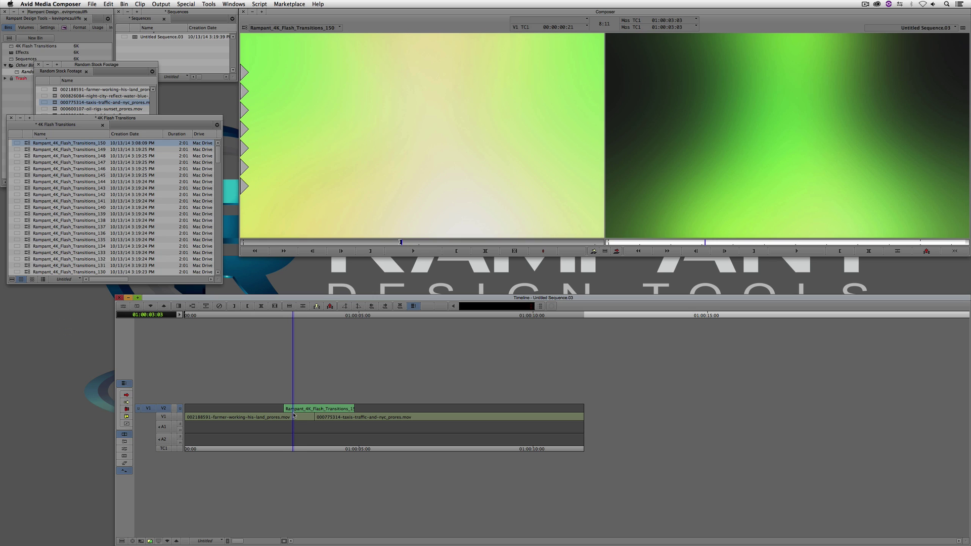
pyautogui.press('Left')
pyautogui.press('Left')
pyautogui.press('Left')
pyautogui.press('Left')
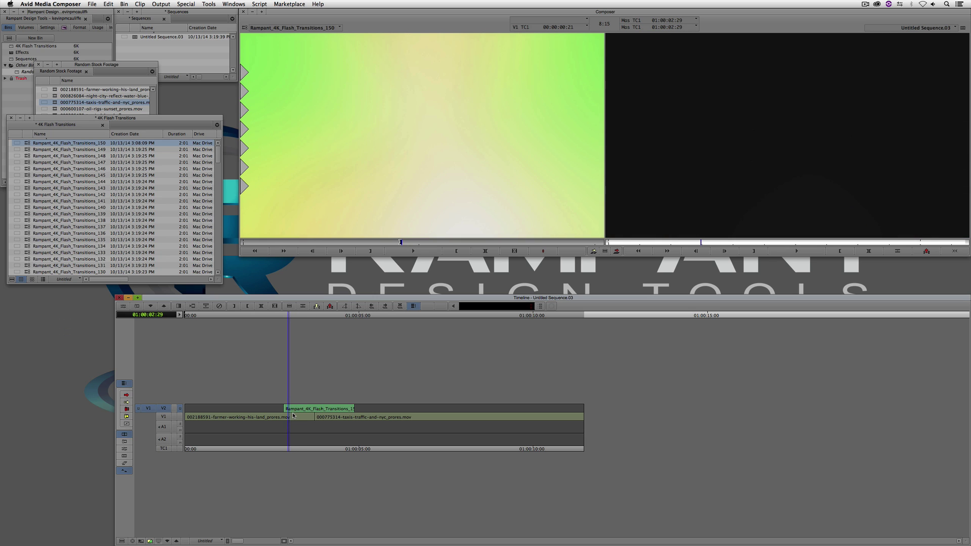
pyautogui.press('i')
pyautogui.moveTo(294, 415); pyautogui.dragTo(277, 416)
# Mark and lift the black tail of the flash clip on V2, and park back on the cut at 01:00:03:22
pyautogui.moveTo(277, 418); pyautogui.dragTo(322, 412)
pyautogui.press('Right')
pyautogui.press('i')
pyautogui.click(373, 412)
pyautogui.press('o')
pyautogui.click(323, 421)
pyautogui.moveTo(324, 422)
pyautogui.mouseDown()
pyautogui.moveTo(294, 417)
pyautogui.moveTo(315, 415)
pyautogui.mouseUp()
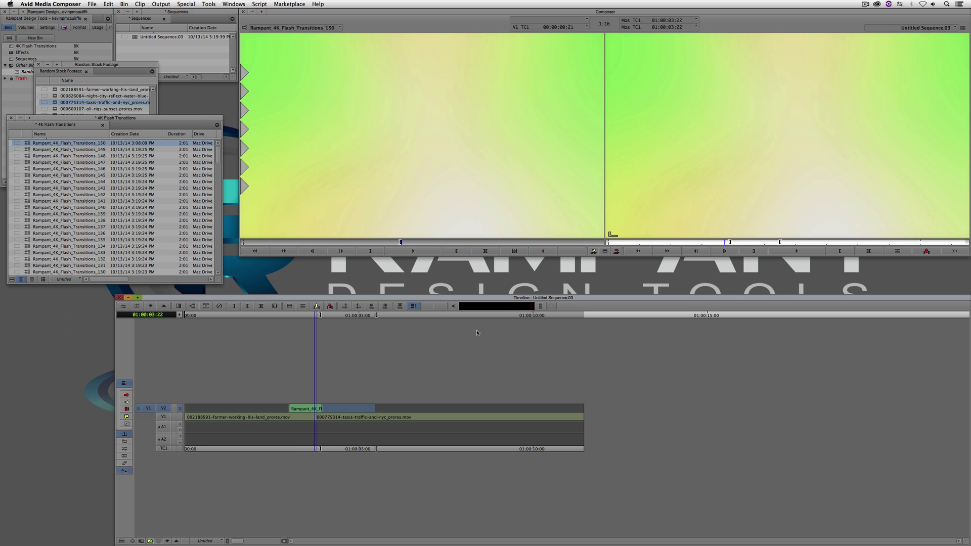
# Inspect the FrameFlex parameters of the V2 flash clip in the Effect Editor, and return to source/record editing
pyautogui.press('super+8')
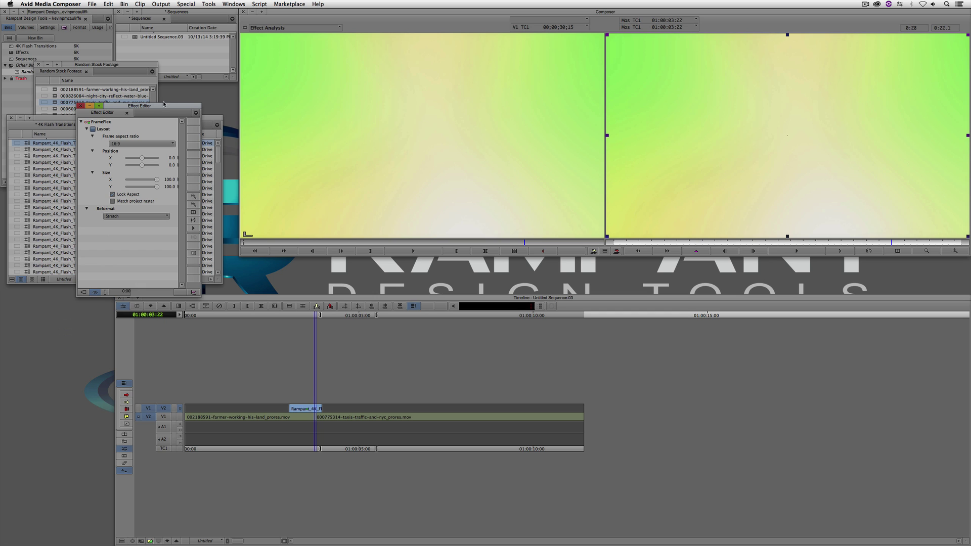
pyautogui.moveTo(153, 105); pyautogui.dragTo(124, 75)
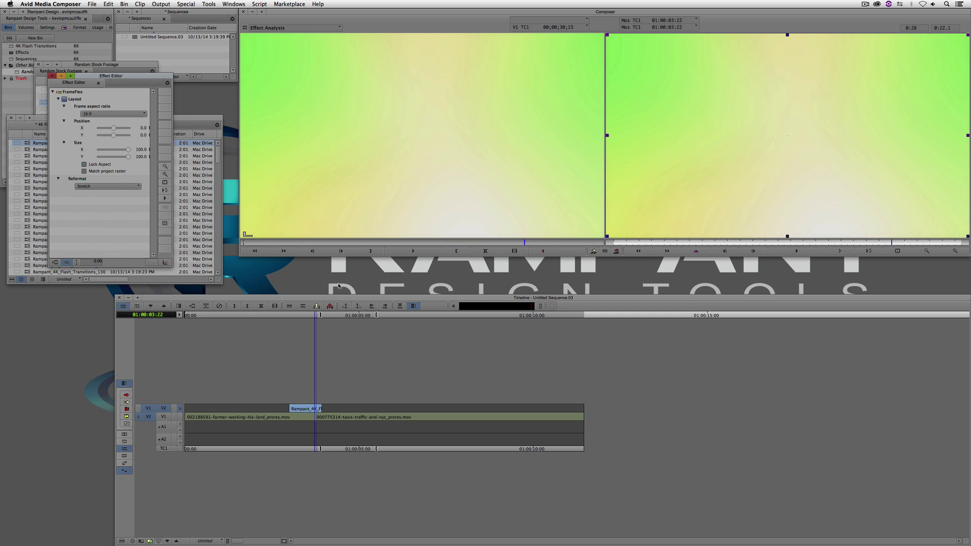
pyautogui.click(124, 434)
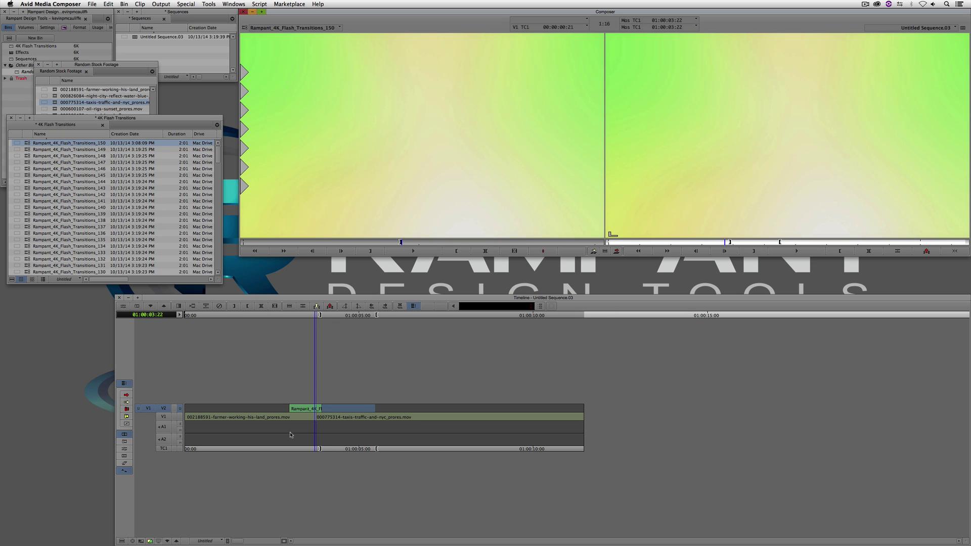
# Copy the flash clip on V2, overwrite it onto a new V3 video track directly above, and park back on the cut at 01:00:03:22
pyautogui.press('t')
pyautogui.hotkey('alt', 'c')
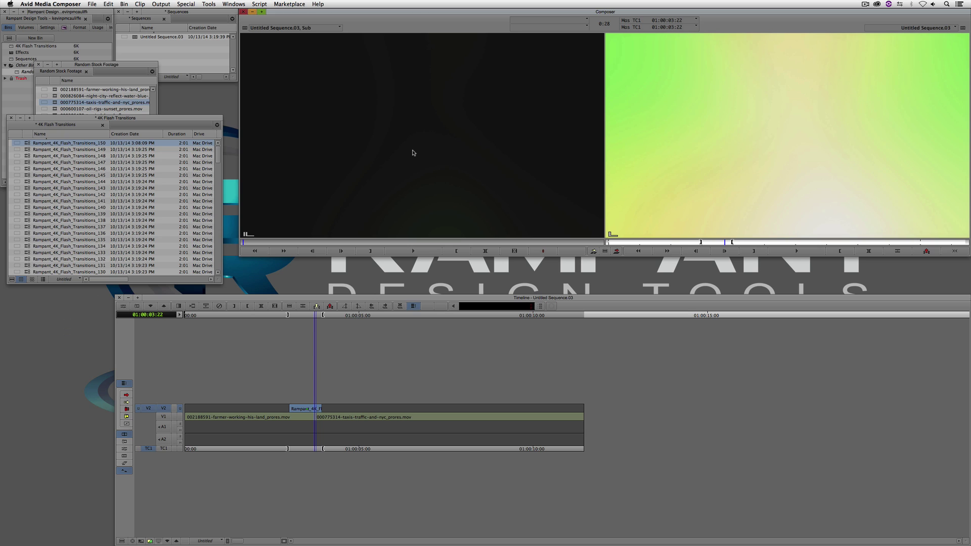
pyautogui.press('super+y')
pyautogui.click(164, 415)
pyautogui.press('b')
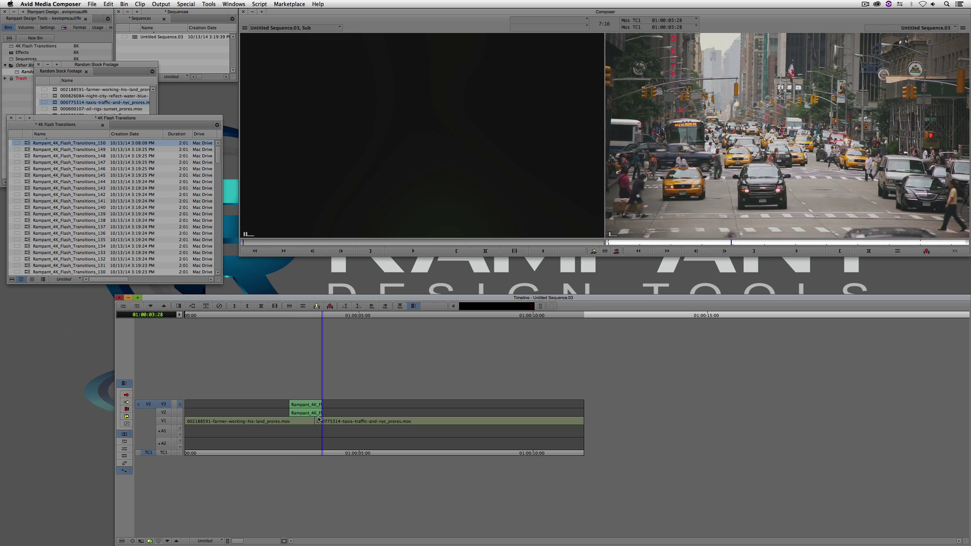
pyautogui.click(317, 418)
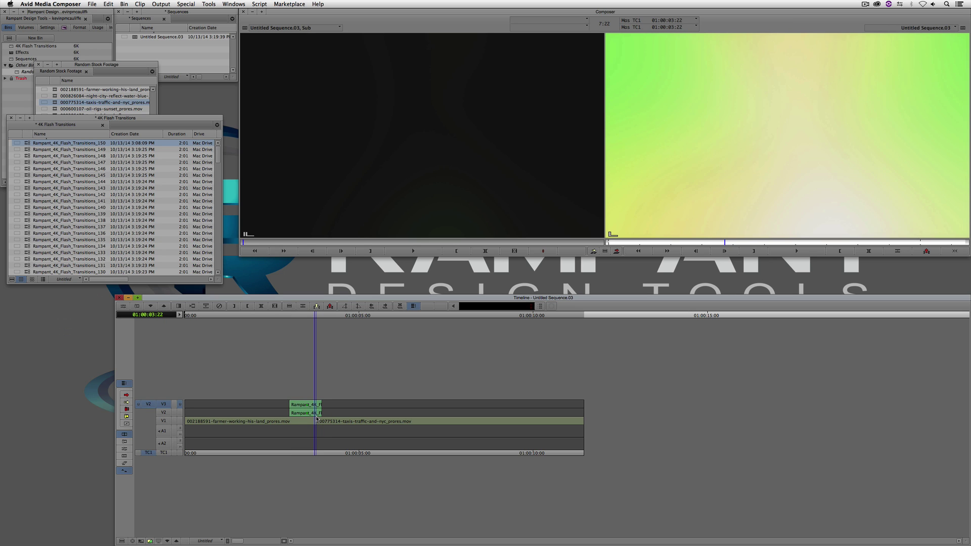
# Color correct the V3 flash clip in the HSL controls with Saturation 0 and Gain 104, and return to source/record editing
pyautogui.click(180, 404)
pyautogui.press("'")
pyautogui.click(234, 4)
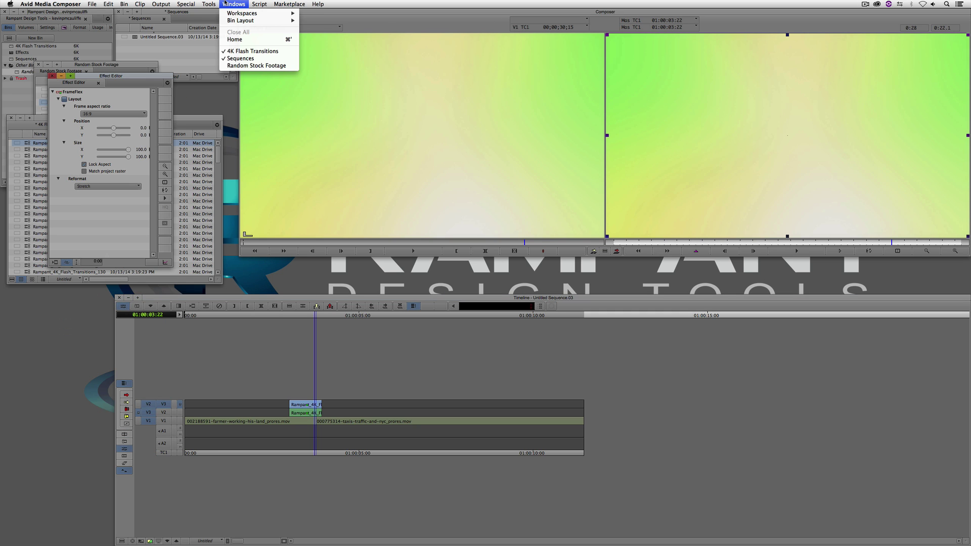
pyautogui.moveTo(234, 12)
pyautogui.click(328, 44)
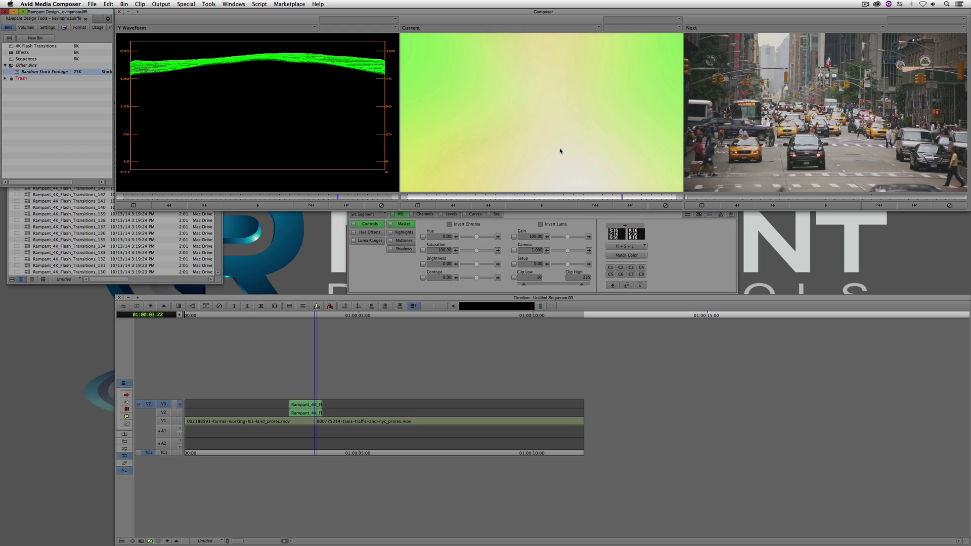
pyautogui.moveTo(476, 252); pyautogui.dragTo(460, 251)
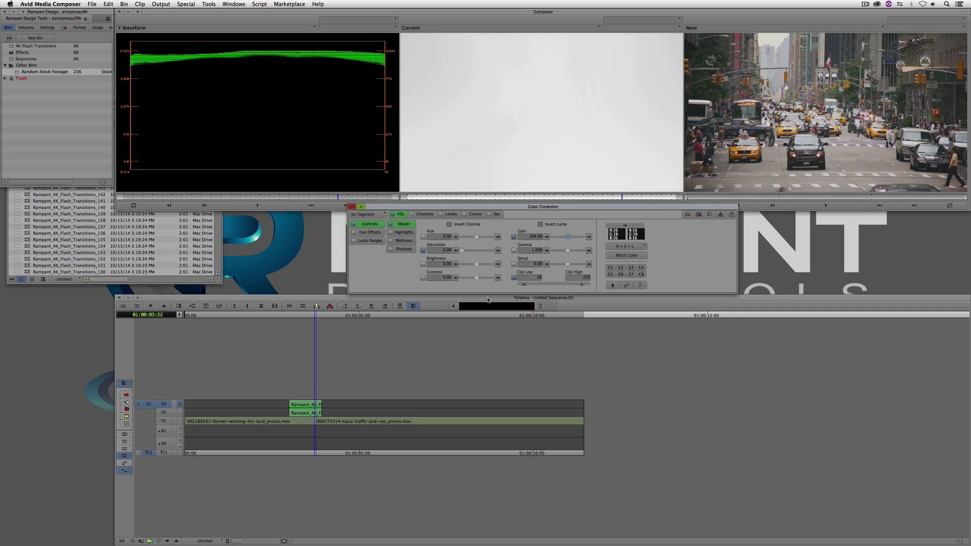
pyautogui.press('y')
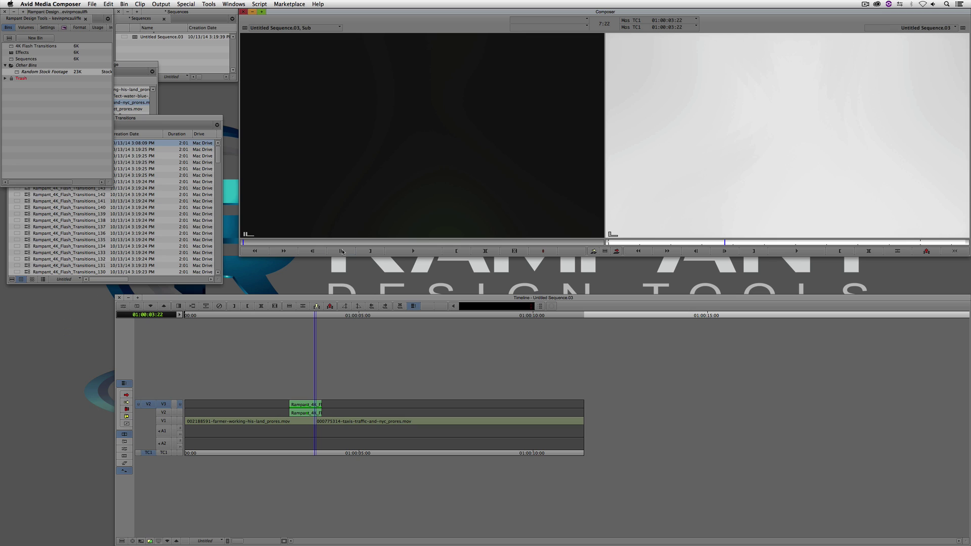
# Apply the Matte Key effect over the color correction on the V3 flash clip and invert its key
pyautogui.press('super+8')
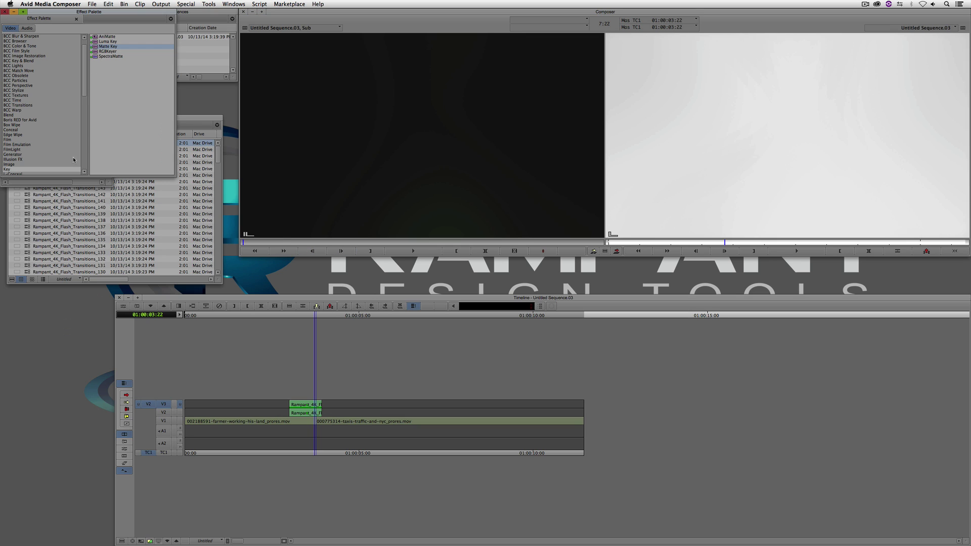
pyautogui.moveTo(95, 48); pyautogui.dragTo(314, 405)
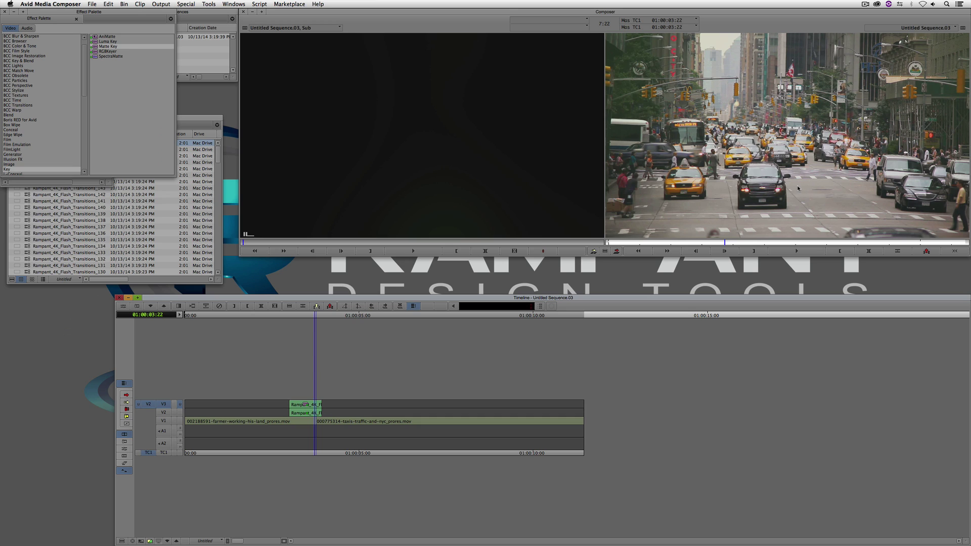
pyautogui.hotkey('shift', 'F10')
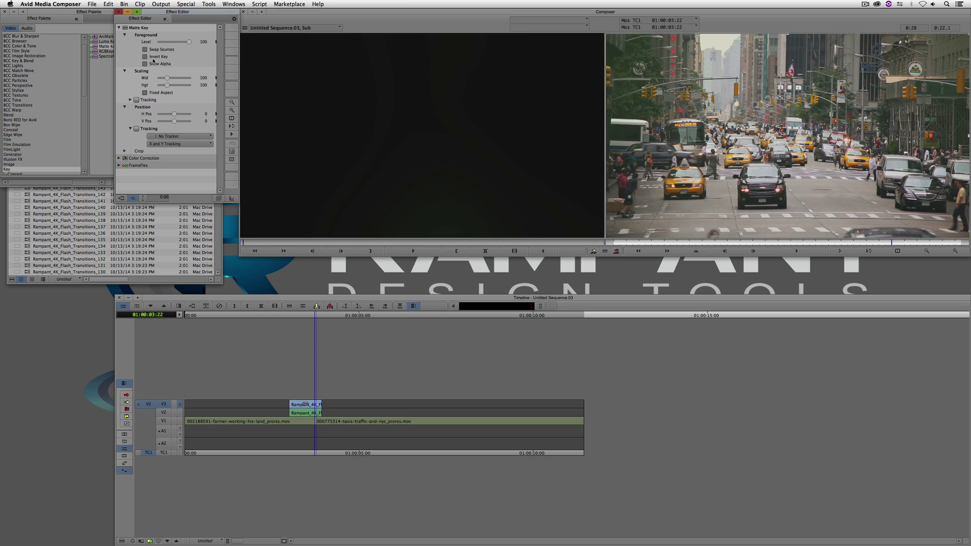
pyautogui.click(151, 56)
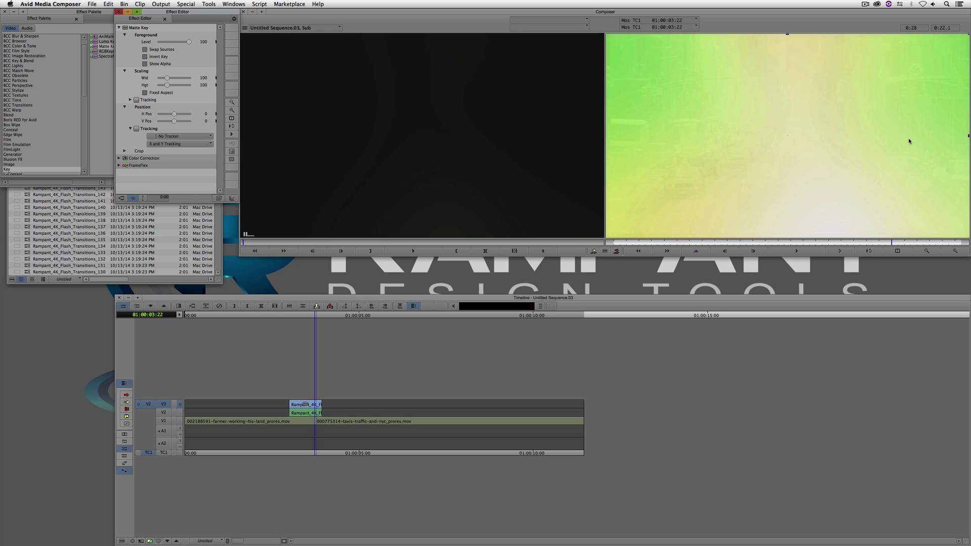
# Leave effect mode and render the Matte Key effect on the V3 flash clip to Mac Drive
pyautogui.press('y')
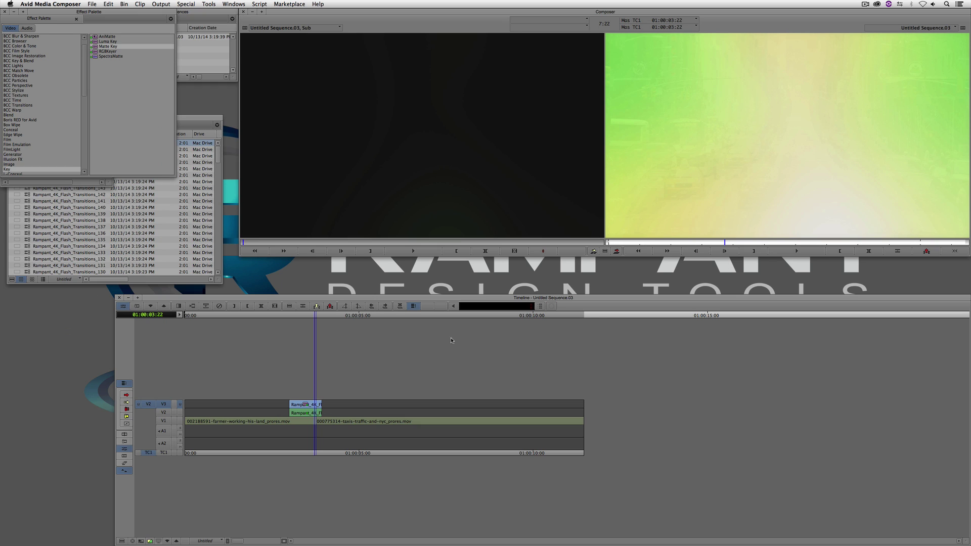
pyautogui.press('super+r')
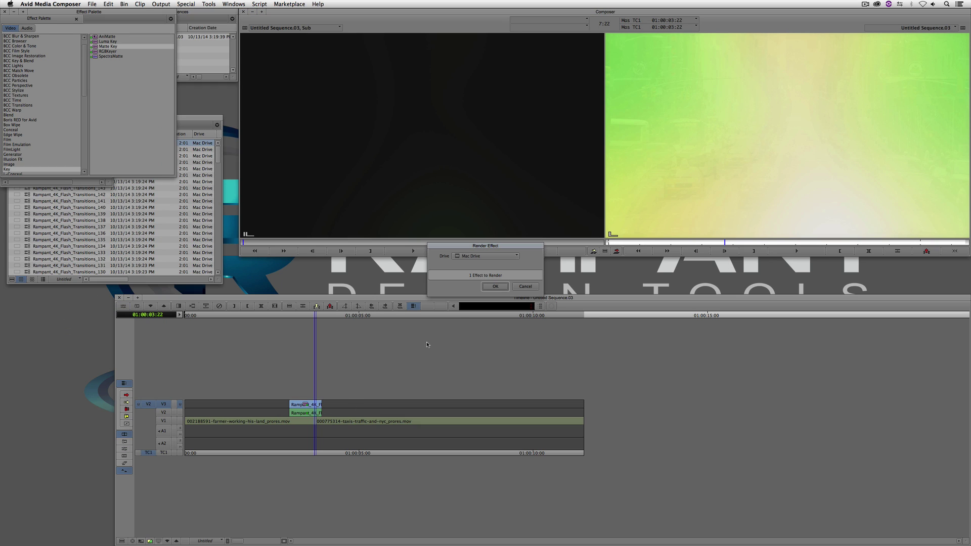
pyautogui.click(492, 287)
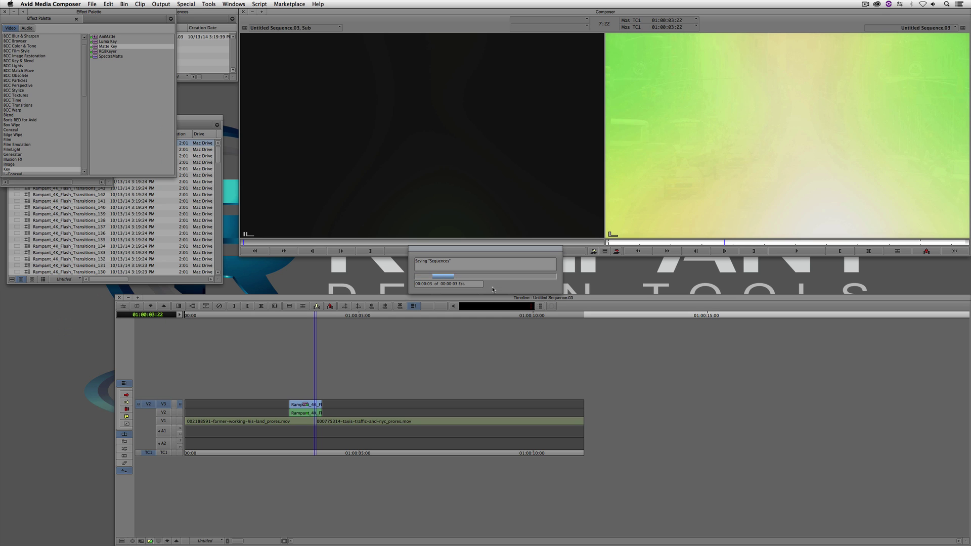
# Play the sequence from before the flash through the cut twice, and scrub through the flash to examine the transition
pyautogui.click(273, 419)
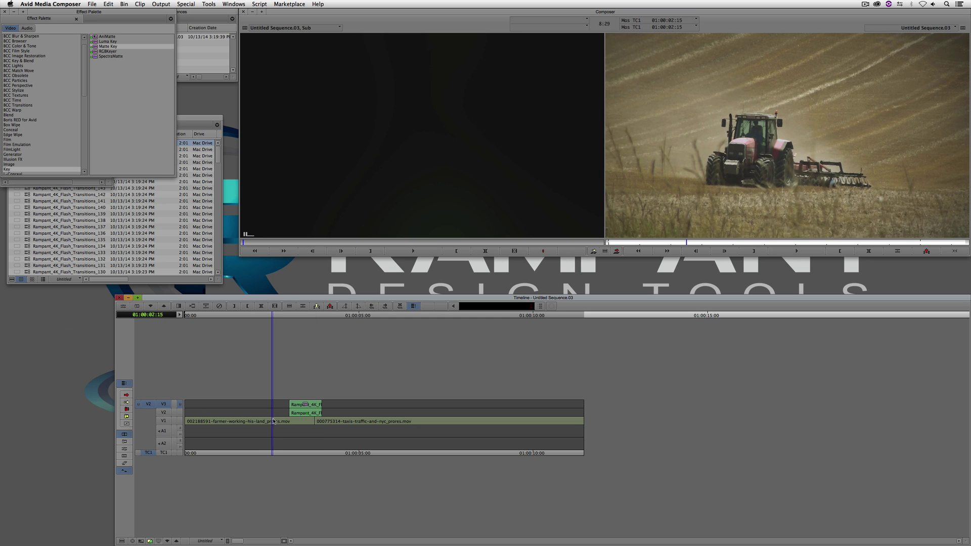
pyautogui.press('space')
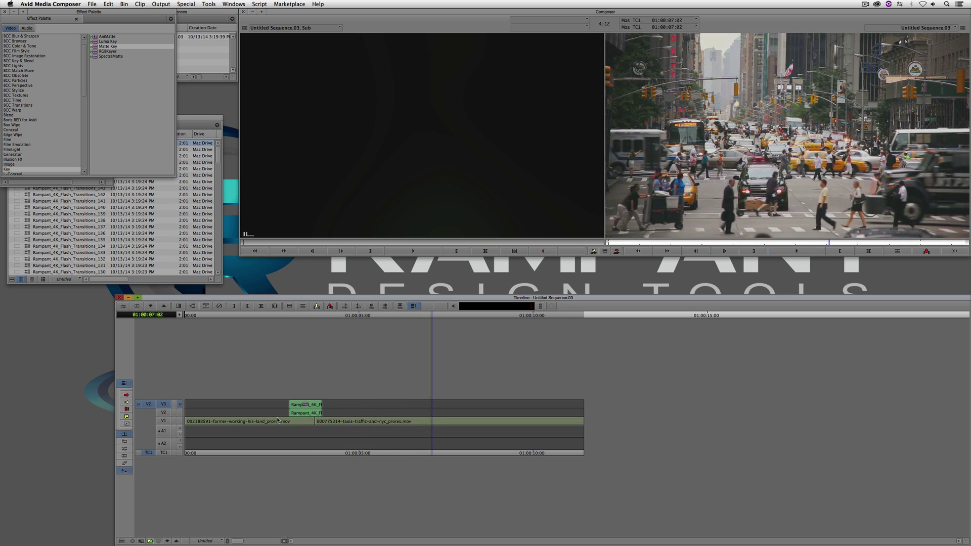
pyautogui.moveTo(285, 419); pyautogui.dragTo(276, 418)
pyautogui.press('space')
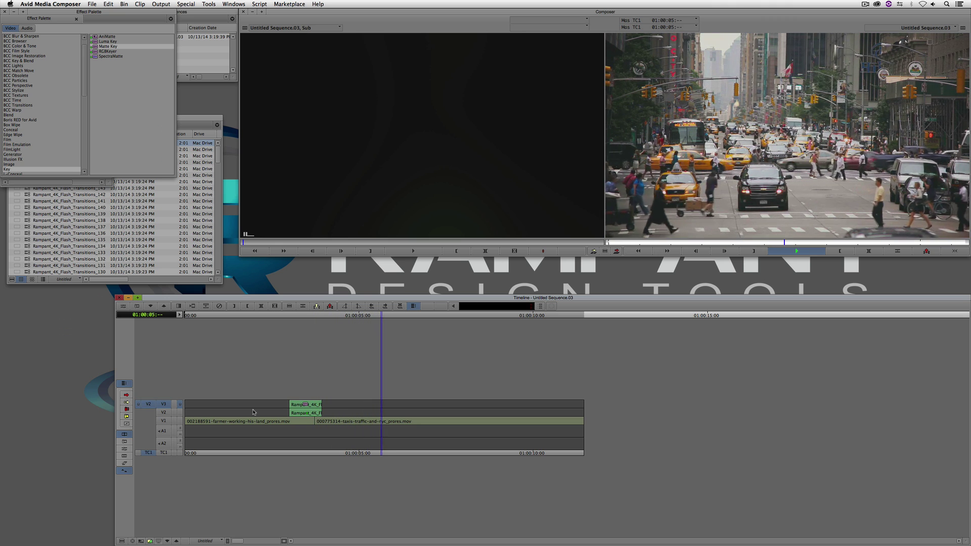
pyautogui.press('space')
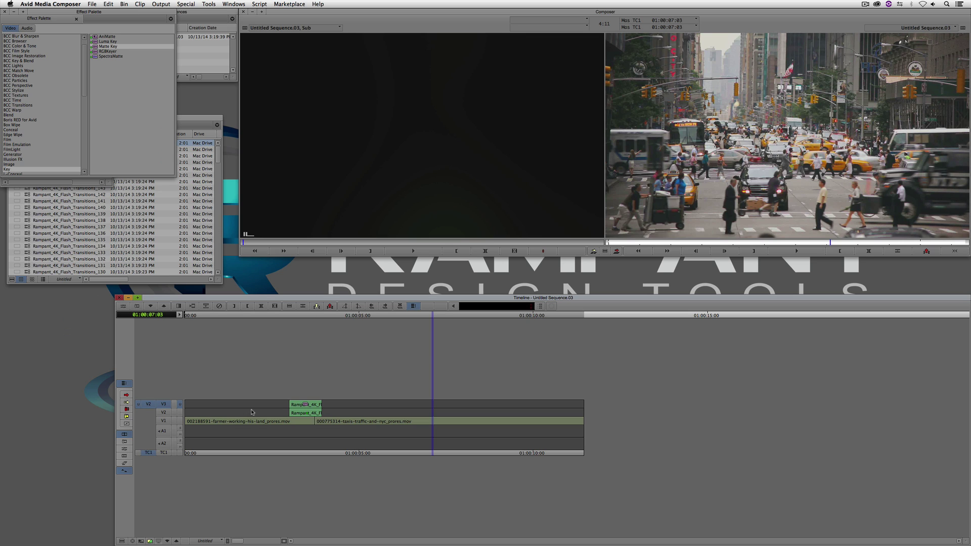
pyautogui.click(303, 421)
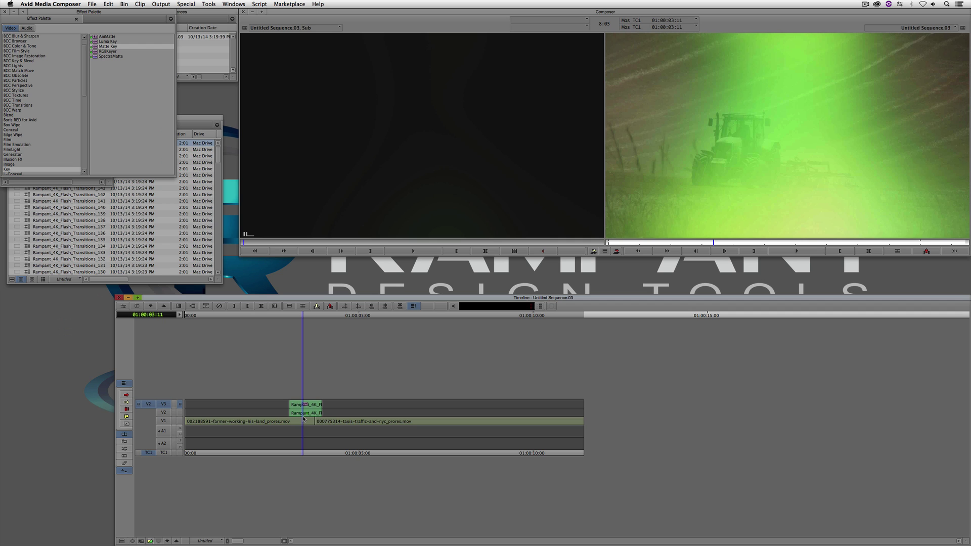
pyautogui.moveTo(307, 416); pyautogui.dragTo(311, 415)
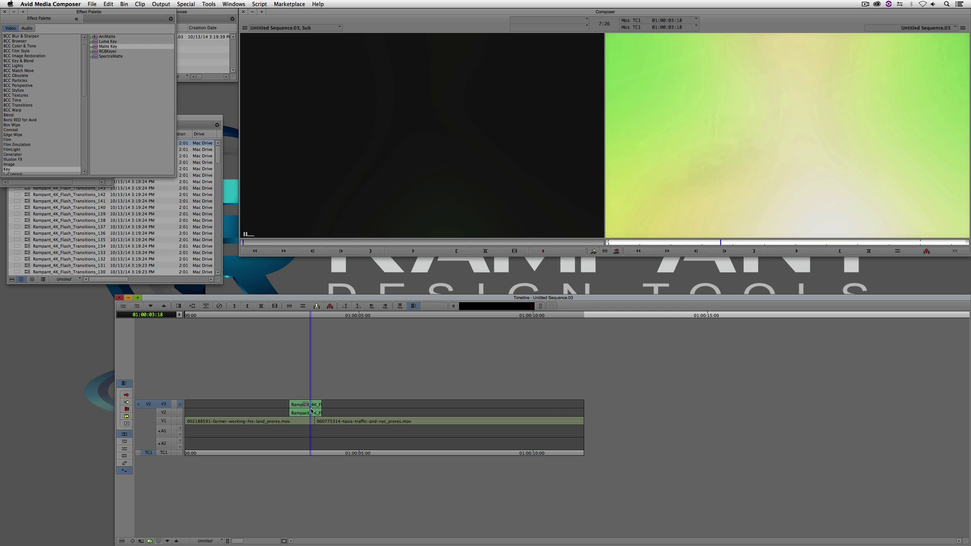
# Put away the Effect Palette, open the Effects bin, and save the V3 clip's Matte Key effect into it
pyautogui.moveTo(21, 22); pyautogui.dragTo(36, 206)
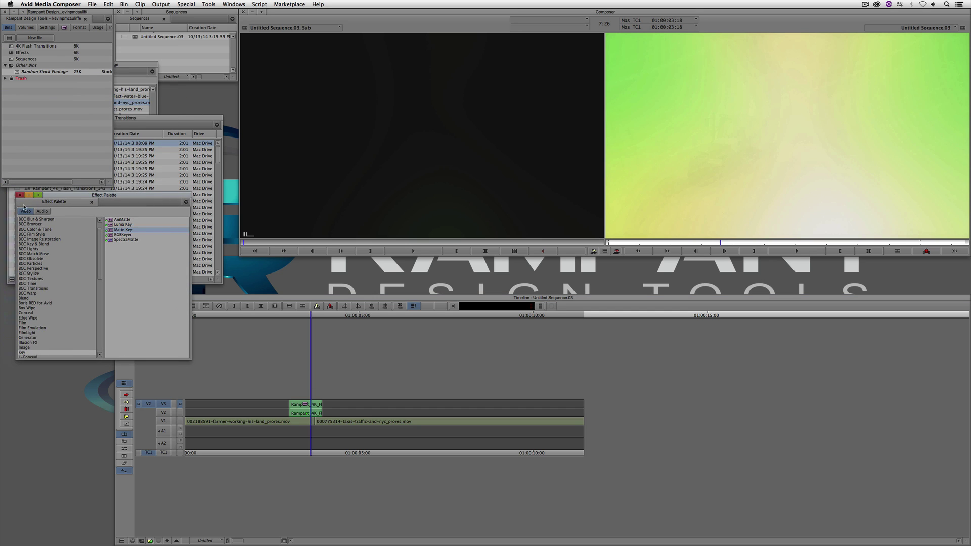
pyautogui.click(19, 195)
pyautogui.doubleClick(33, 52)
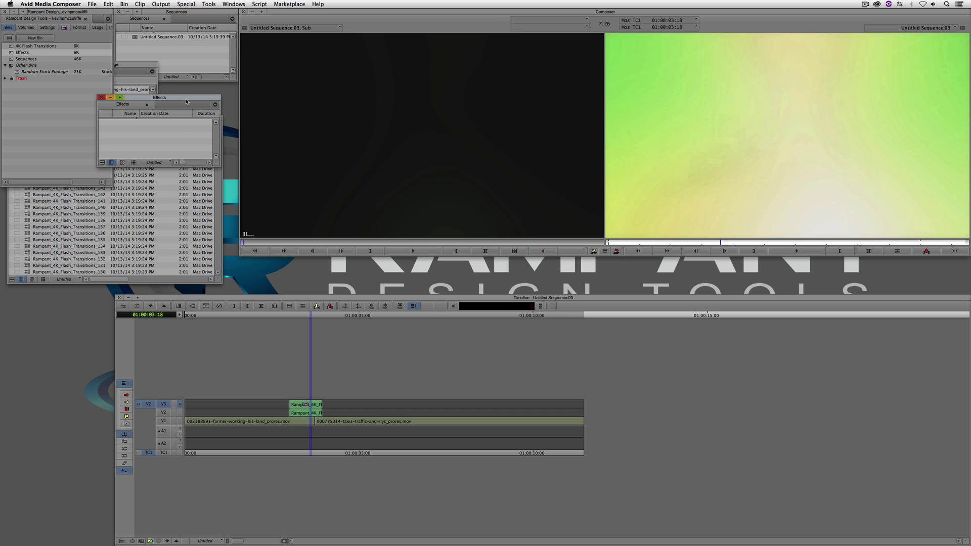
pyautogui.moveTo(186, 100); pyautogui.dragTo(176, 94)
pyautogui.click(312, 400)
pyautogui.press("'")
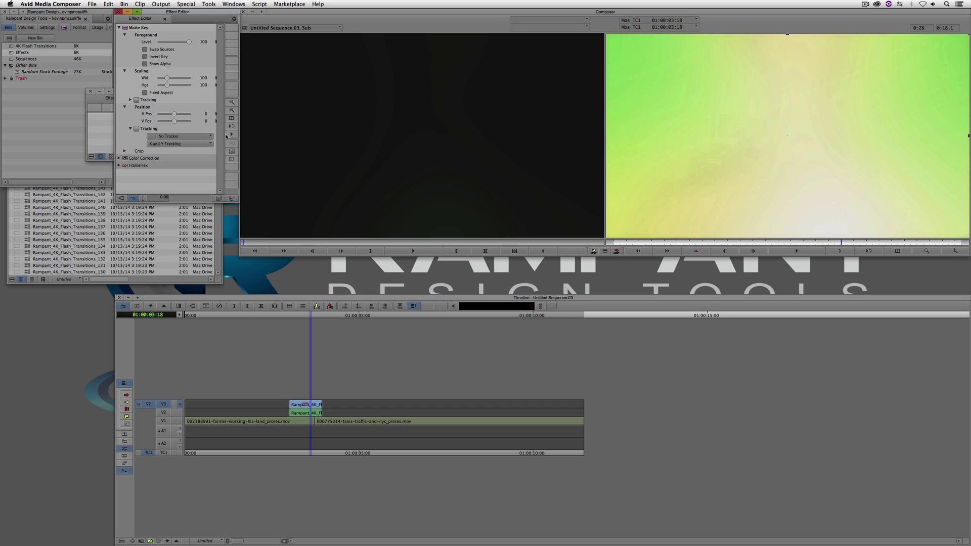
pyautogui.moveTo(152, 24); pyautogui.dragTo(152, 117)
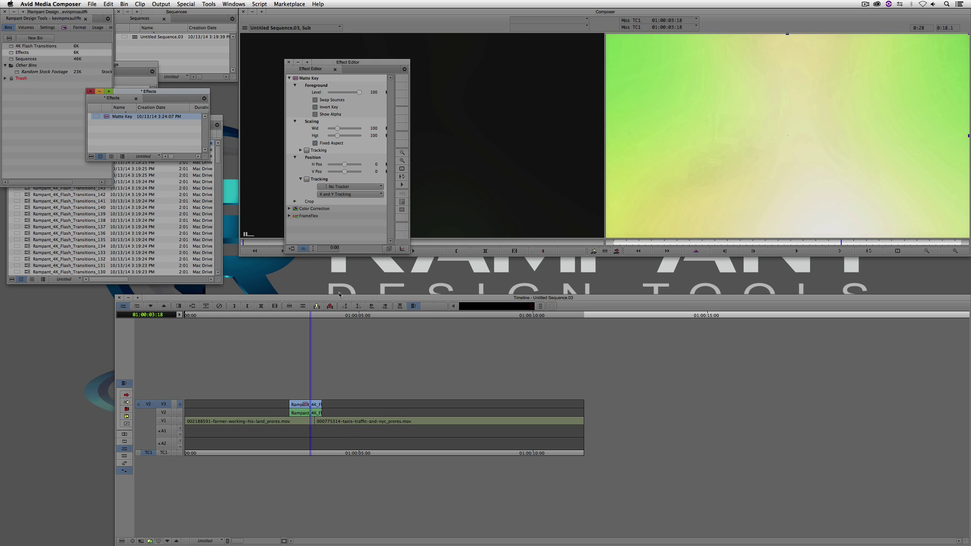
# Step into the V3 clip's Matte Key, save its nested color correction in the Effects bin as Desaturate, and step back out
pyautogui.click(168, 541)
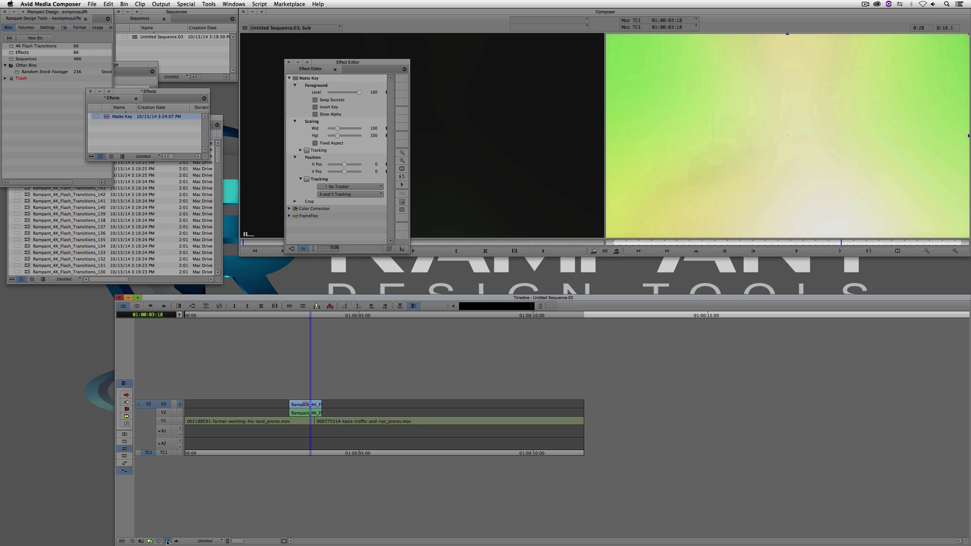
pyautogui.click(334, 420)
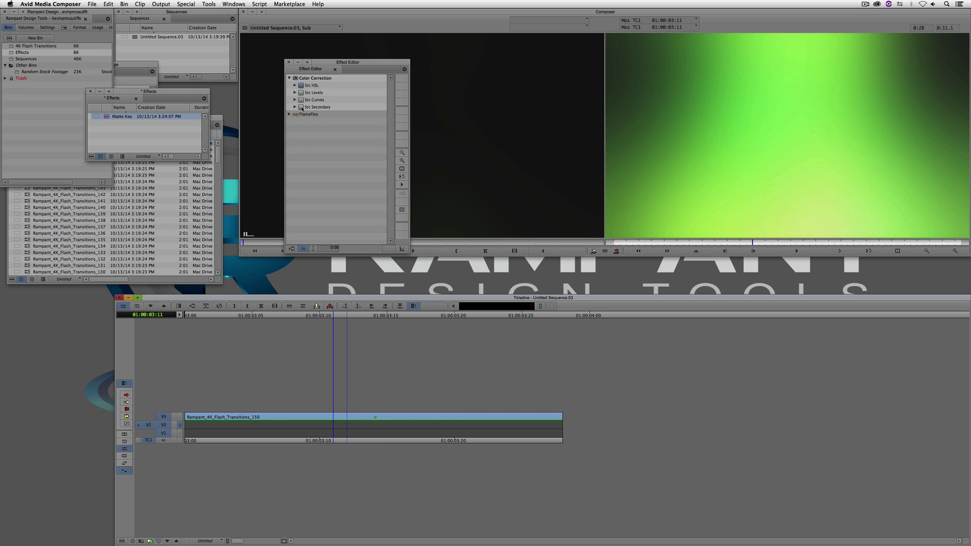
pyautogui.moveTo(295, 82); pyautogui.dragTo(127, 121)
pyautogui.click(124, 115)
pyautogui.write('Desa')
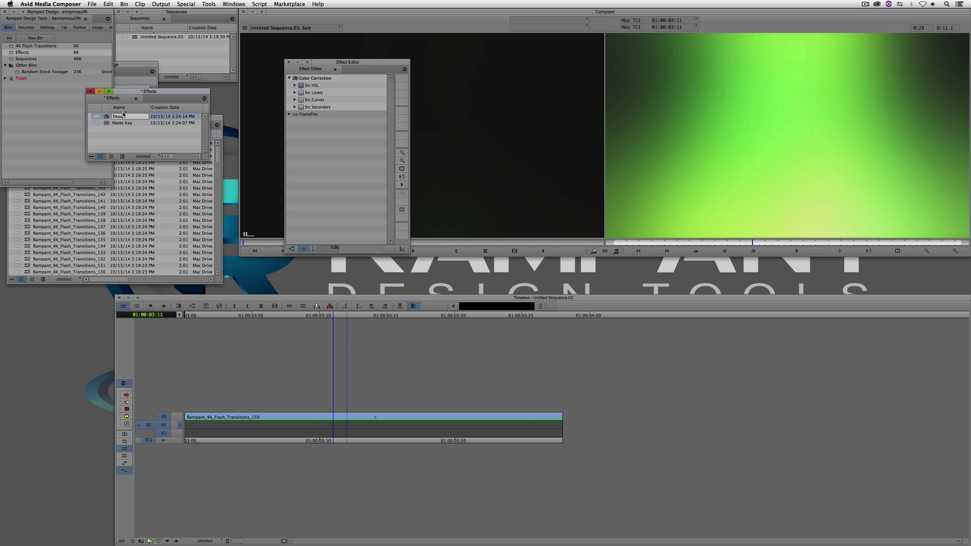
pyautogui.write('turate')
pyautogui.press('Return')
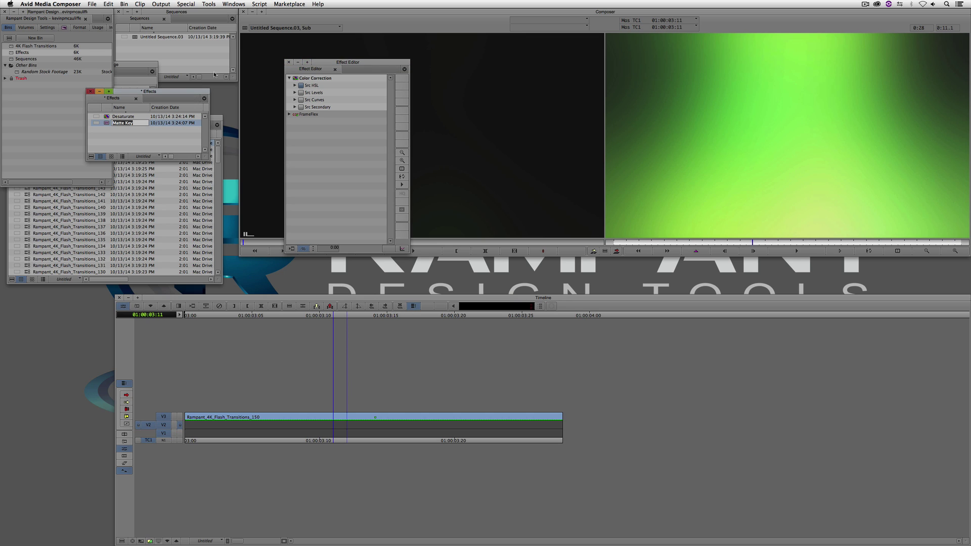
pyautogui.click(289, 62)
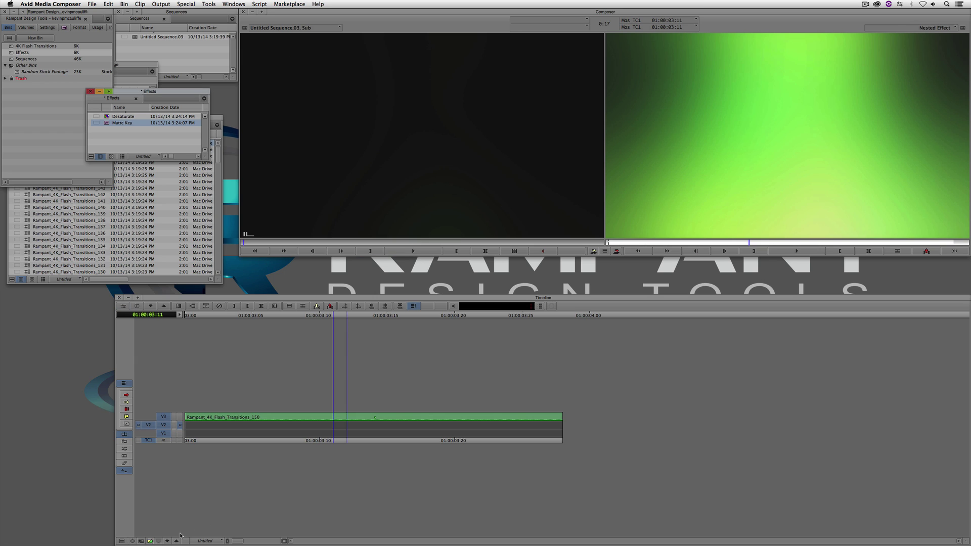
pyautogui.click(177, 541)
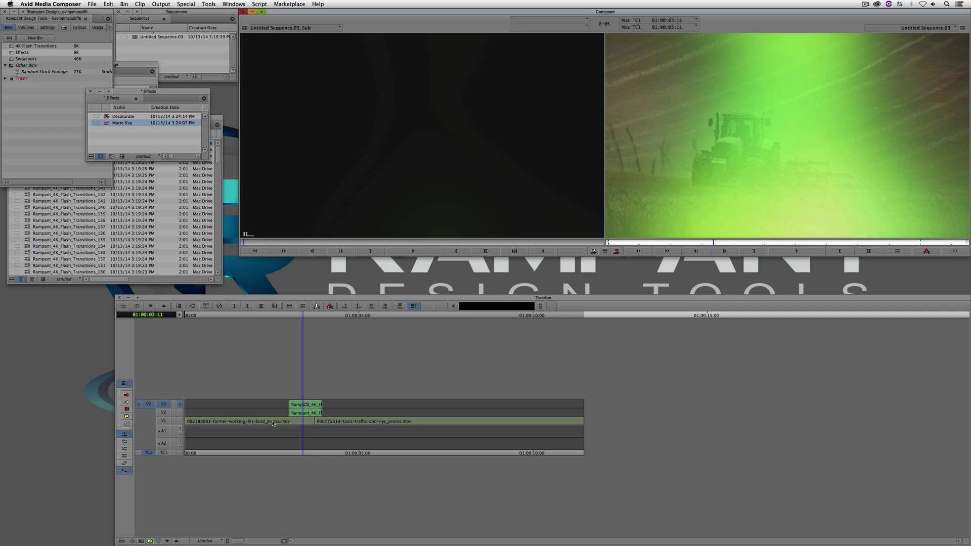
# Mark and lift both flash clips from V2 and V3, and move the Effects bin clear of the flash transitions bin
pyautogui.click(163, 412)
pyautogui.press('t')
pyautogui.press('z')
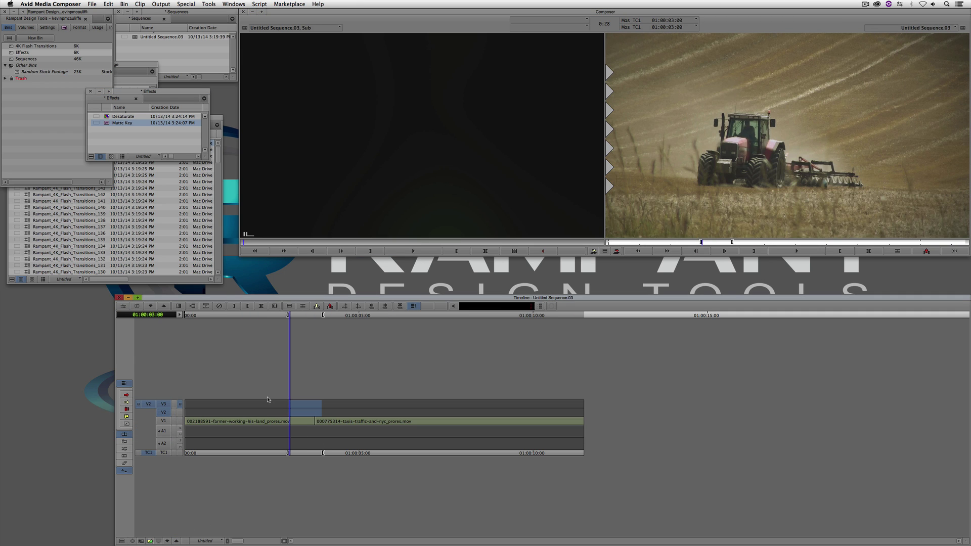
pyautogui.moveTo(155, 87); pyautogui.dragTo(144, 22)
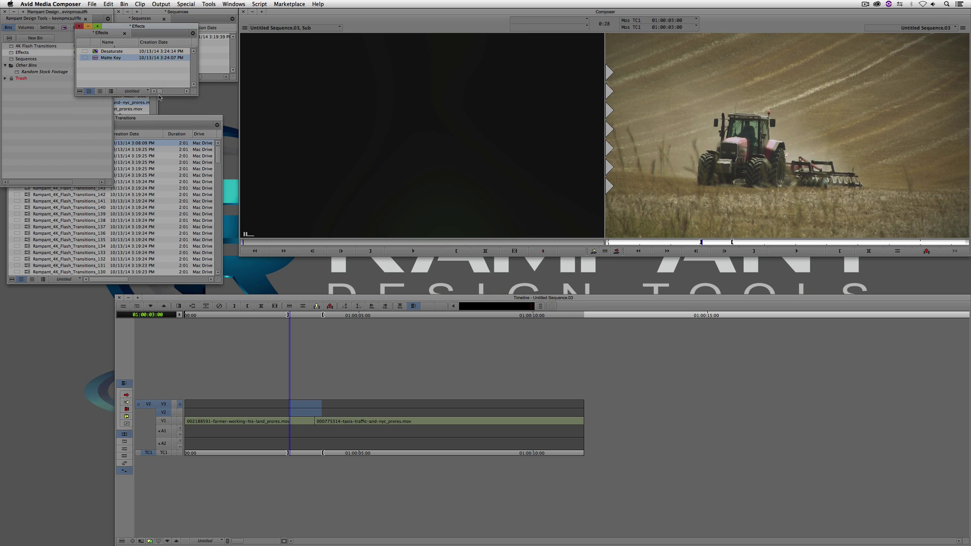
# Load Rampant_4K_Flash_Transitions_149 as the source and mark it from its full-screen flash frame to where the flash fades out
pyautogui.click(34, 145)
pyautogui.moveTo(27, 152); pyautogui.dragTo(314, 144)
pyautogui.moveTo(345, 244)
pyautogui.mouseDown()
pyautogui.moveTo(327, 244)
pyautogui.moveTo(344, 245)
pyautogui.mouseUp()
pyautogui.press('i')
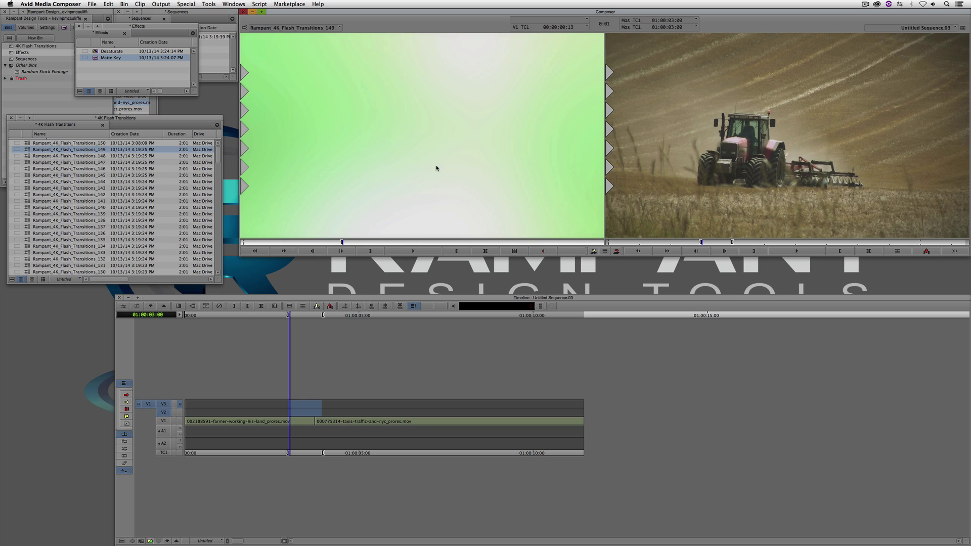
pyautogui.moveTo(425, 244); pyautogui.dragTo(386, 244)
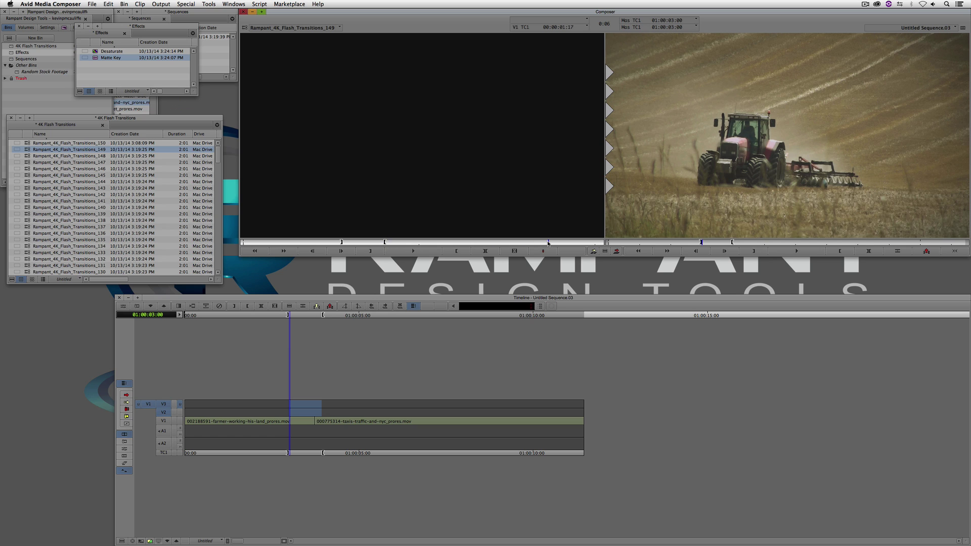
# Mark the cut between the tractor and taxi clips, patch the source to V2, and overwrite the flash there
pyautogui.keyDown('super'); pyautogui.click(308, 435); pyautogui.keyUp('super')
pyautogui.press('i')
pyautogui.press('o')
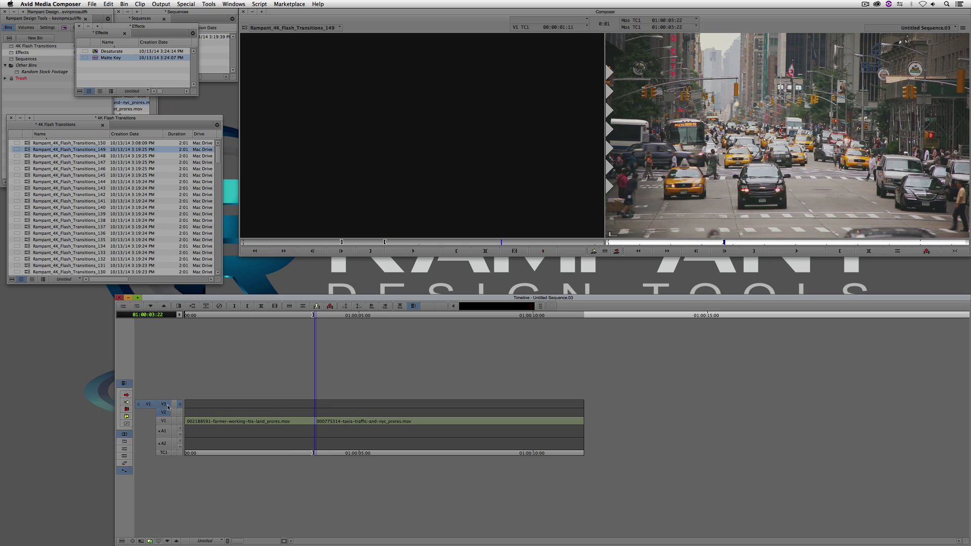
pyautogui.click(167, 405)
pyautogui.press('b')
pyautogui.keyDown('super'); pyautogui.click(311, 421); pyautogui.keyUp('super')
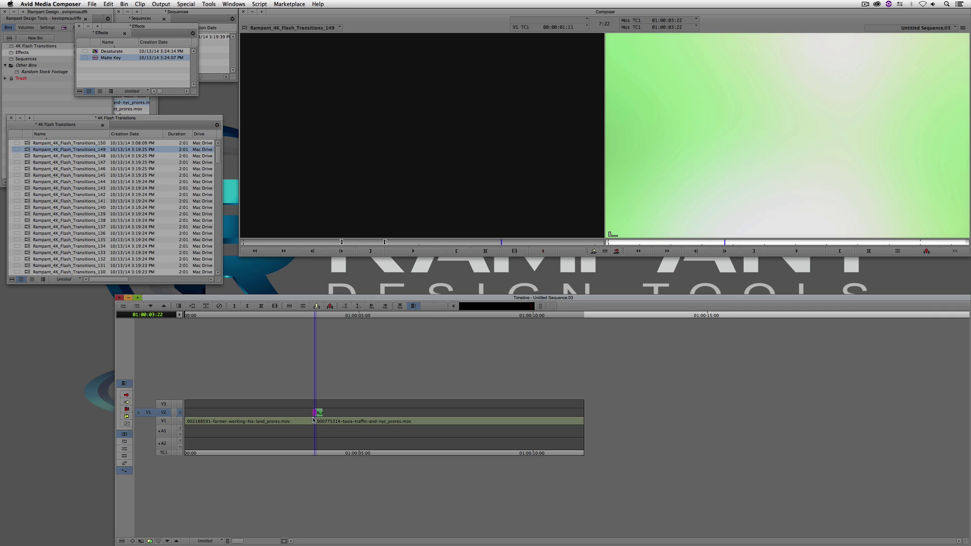
# Extend the head of the V2 flash back to 01:00:03:05 and lift the empty frames at its start
pyautogui.press('u')
pyautogui.moveTo(315, 413); pyautogui.dragTo(239, 420)
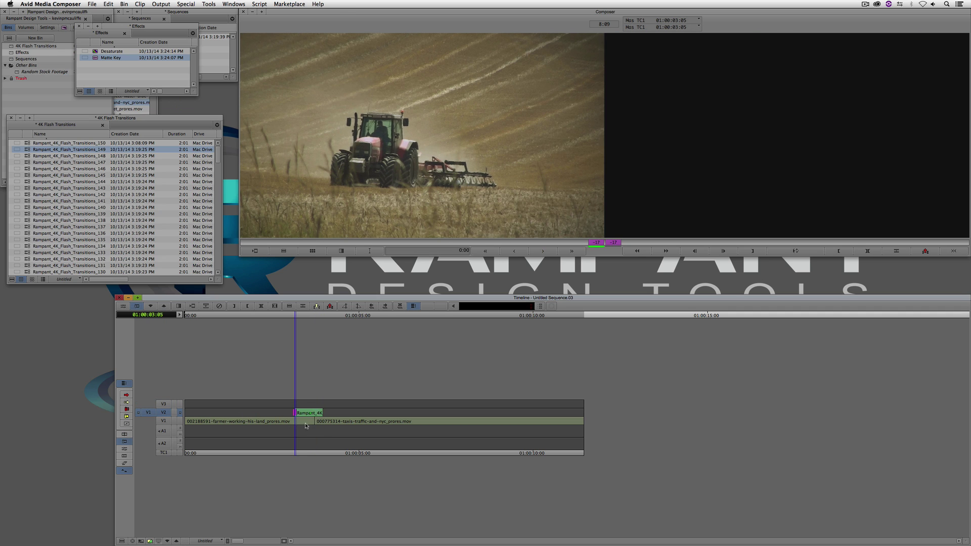
pyautogui.moveTo(302, 421); pyautogui.dragTo(291, 418)
pyautogui.press('Left')
pyautogui.press('i')
pyautogui.press('Left')
pyautogui.press('o')
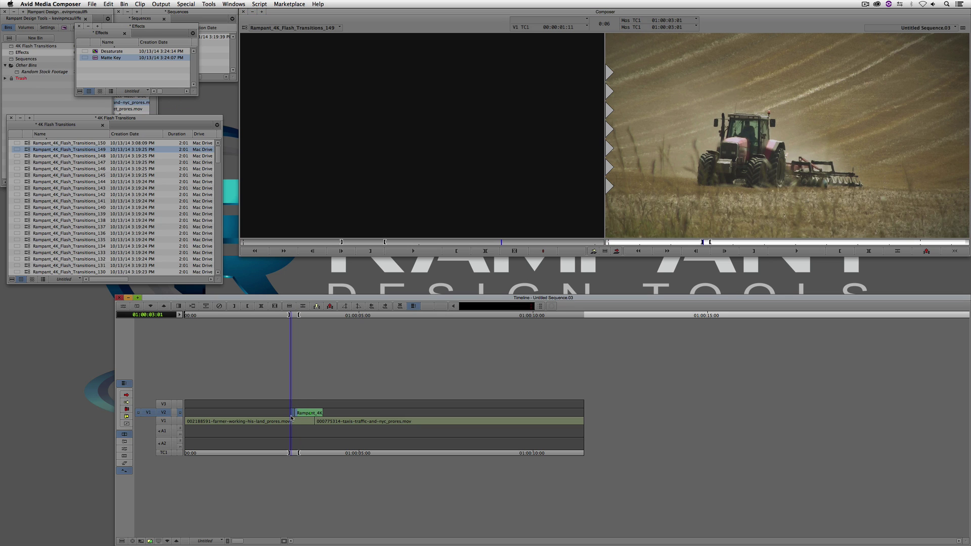
pyautogui.press('z')
# Copy the marked V2 flash and overwrite the duplicate directly above it on V3
pyautogui.click(305, 417)
pyautogui.hotkey('alt', 'c')
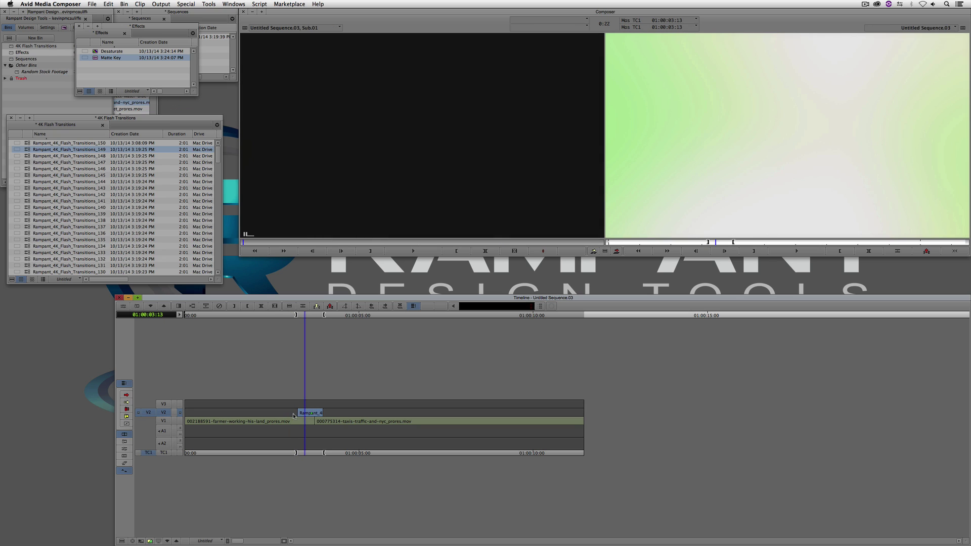
pyautogui.click(164, 405)
pyautogui.click(170, 412)
pyautogui.press('b')
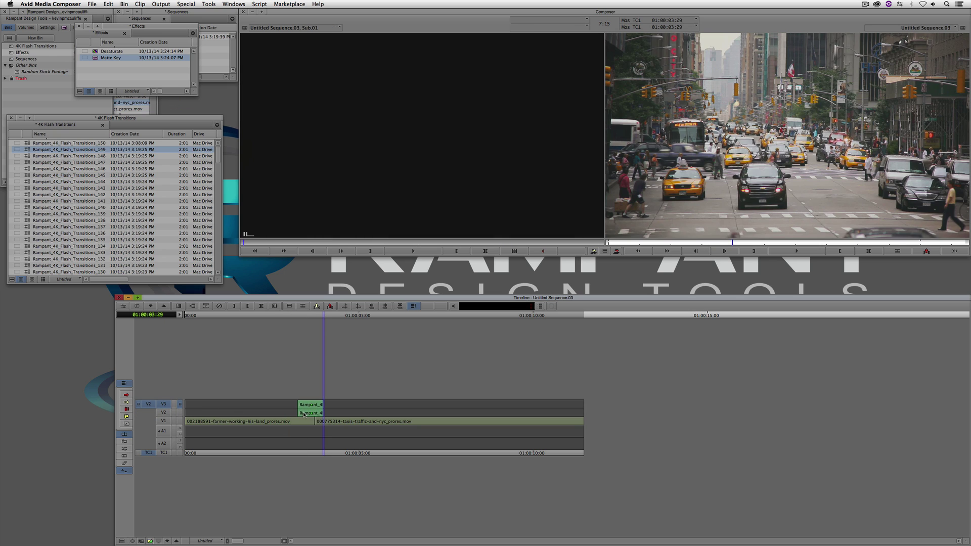
# Apply the saved Desaturate and Matte Key templates to the V3 flash, and check the frames around the cut
pyautogui.click(312, 414)
pyautogui.moveTo(101, 51); pyautogui.dragTo(311, 406)
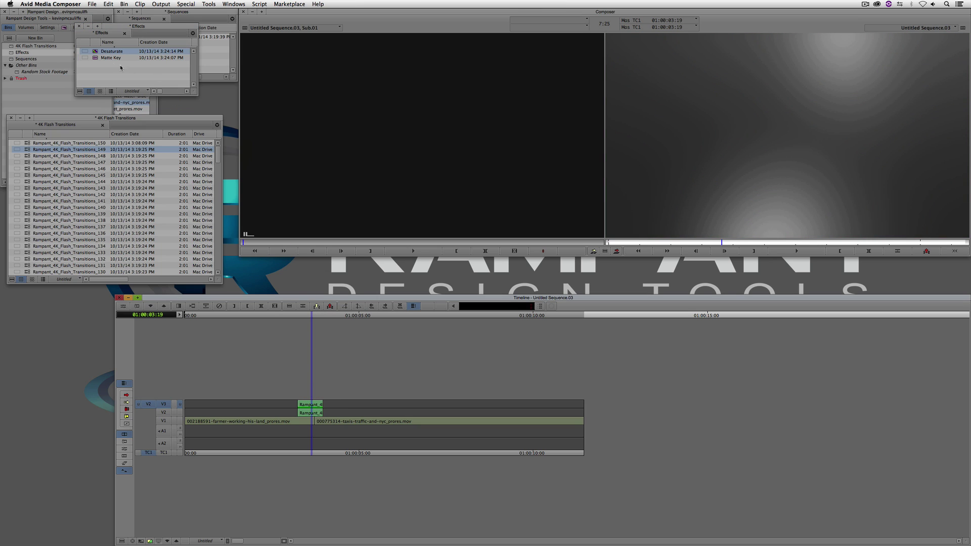
pyautogui.moveTo(95, 60); pyautogui.dragTo(310, 405)
pyautogui.click(315, 415)
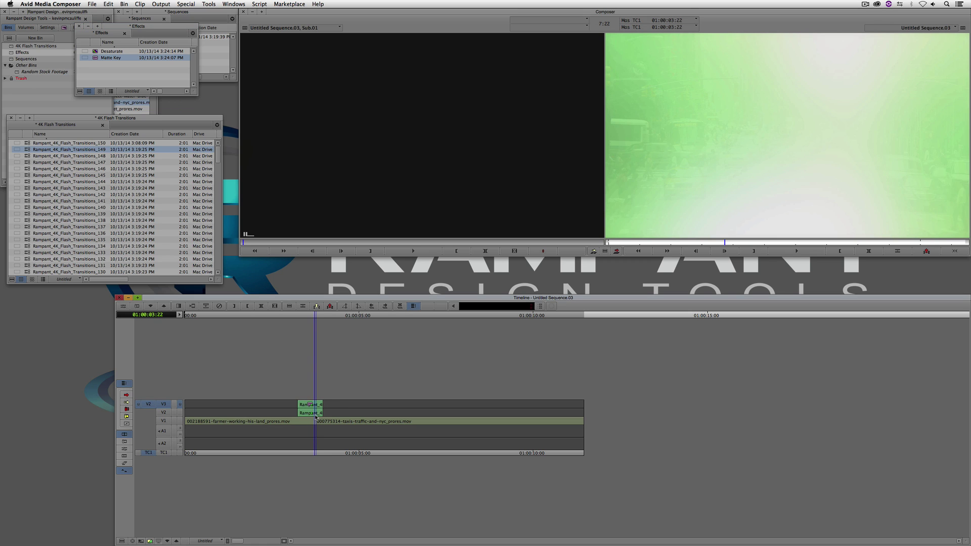
pyautogui.press('Left')
pyautogui.press('Right')
pyautogui.press('Right')
# Render the V3 clip's effect and play the sequence from before the flash through the cut
pyautogui.moveTo(317, 416); pyautogui.dragTo(314, 413)
pyautogui.press('F5')
pyautogui.press('Return')
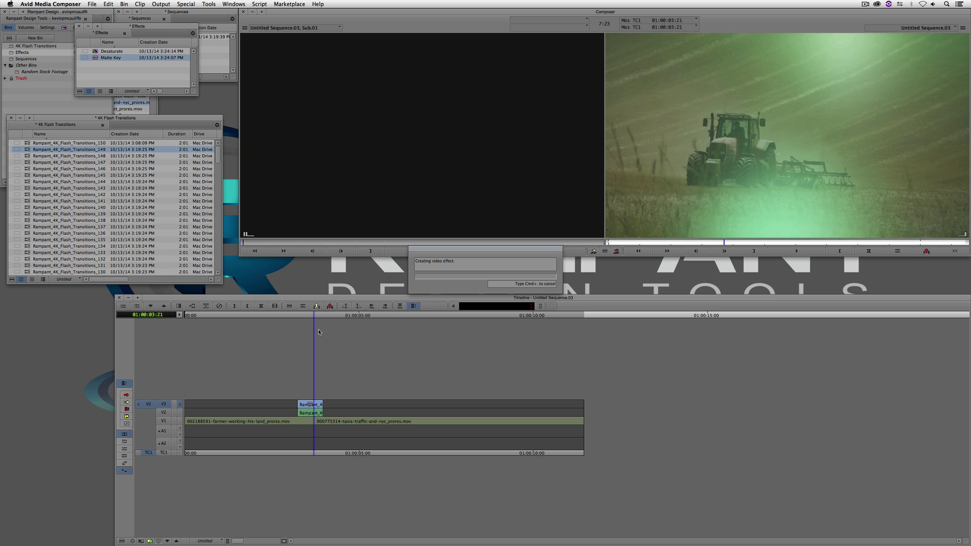
pyautogui.moveTo(284, 418); pyautogui.dragTo(272, 417)
pyautogui.press('space')
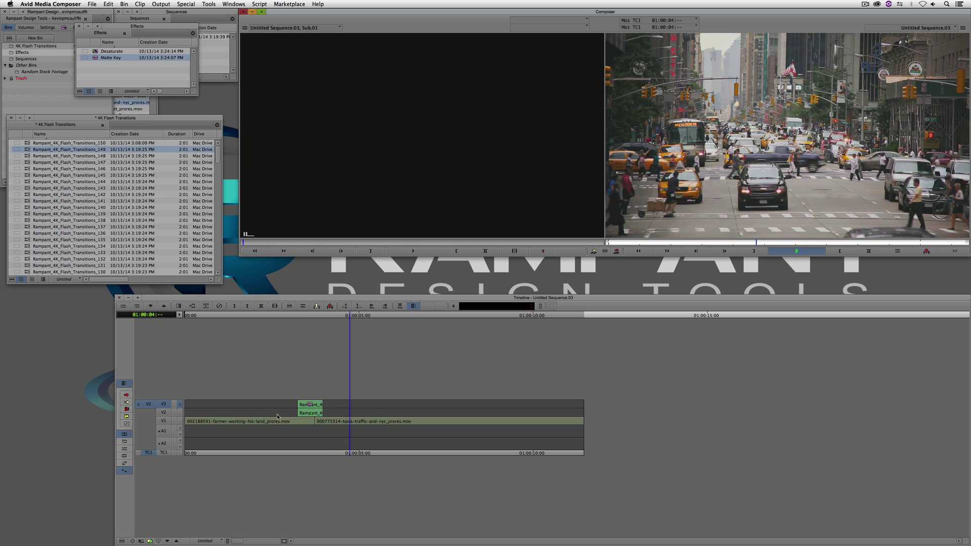
# Mark the stacked flash clips and lift both of them from V2 and V3
pyautogui.click(306, 417)
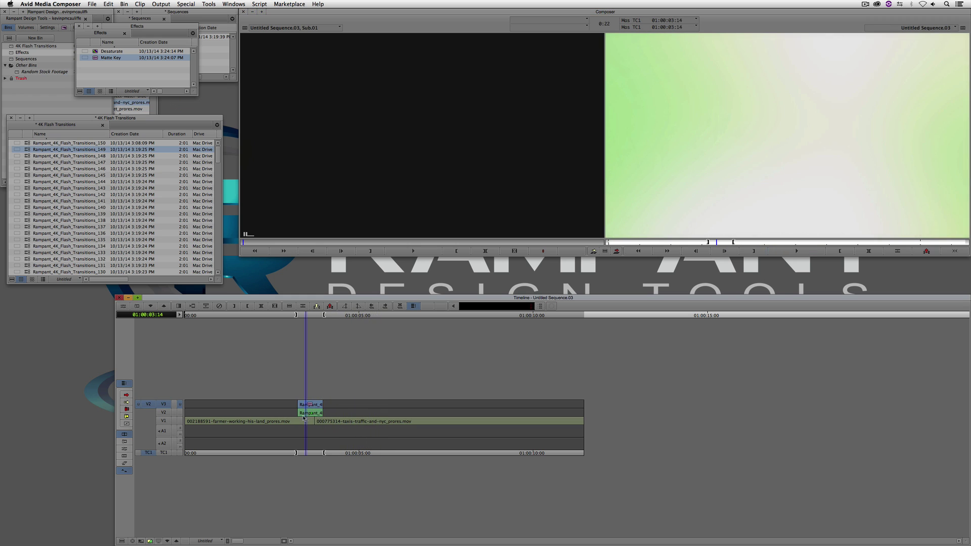
pyautogui.click(169, 413)
pyautogui.press('z')
# Load Rampant_4K_Flash_Transitions_148, mark it from its near-white frame to the black after the flash, and mark the sequence's cut
pyautogui.moveTo(30, 156); pyautogui.dragTo(336, 180)
pyautogui.click(329, 242)
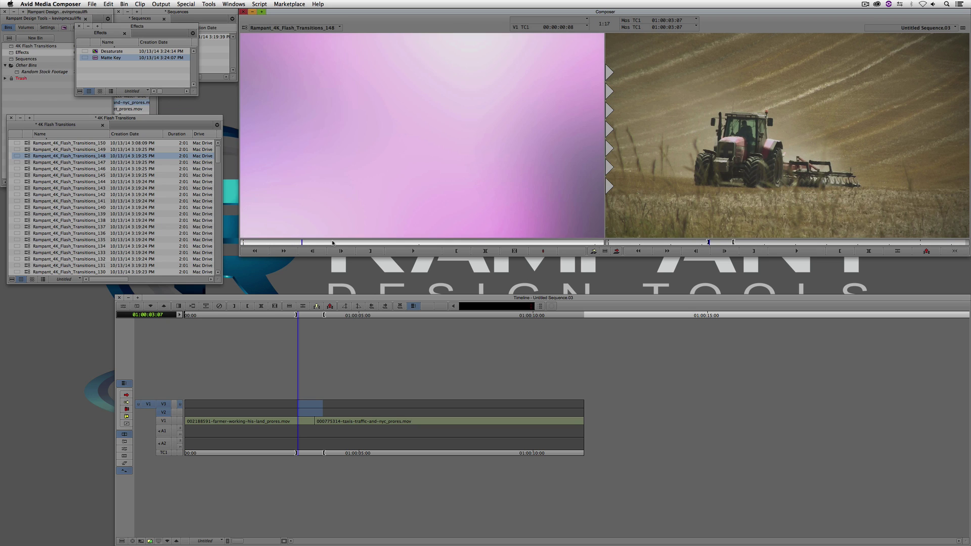
pyautogui.moveTo(329, 244); pyautogui.dragTo(307, 243)
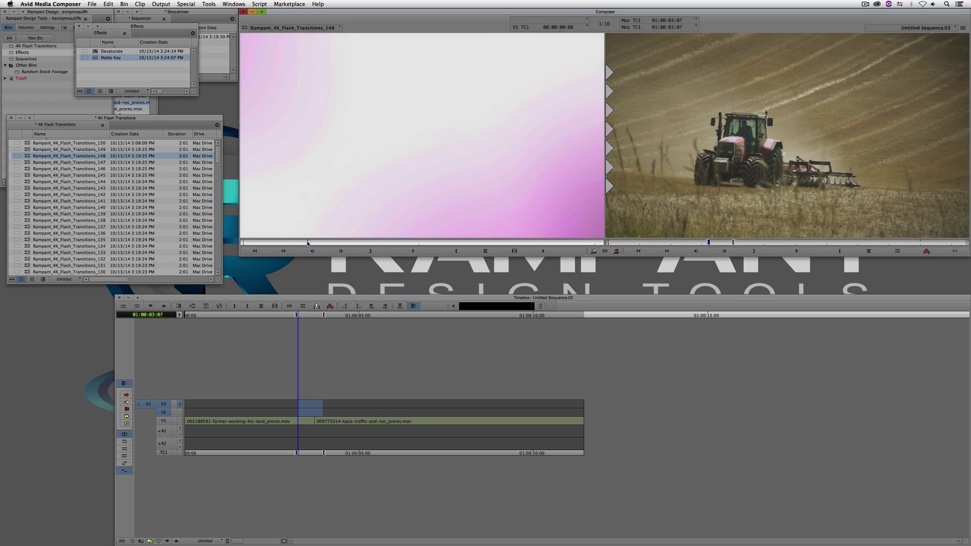
pyautogui.press('i')
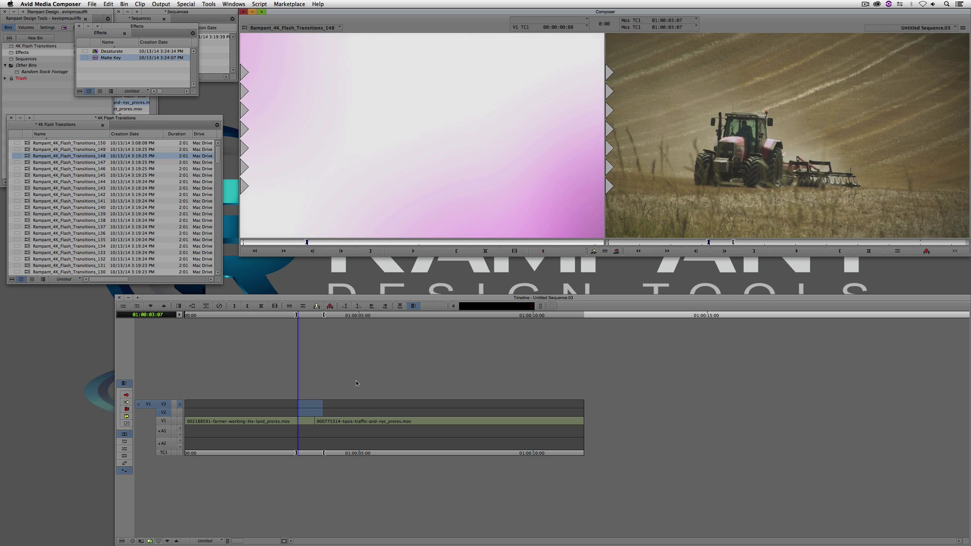
pyautogui.click(320, 415)
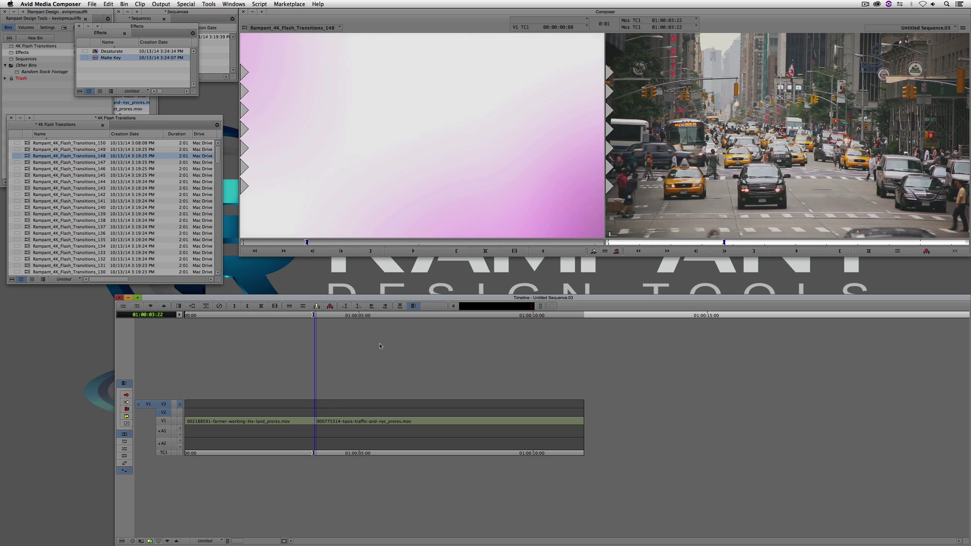
pyautogui.moveTo(435, 243); pyautogui.dragTo(405, 243)
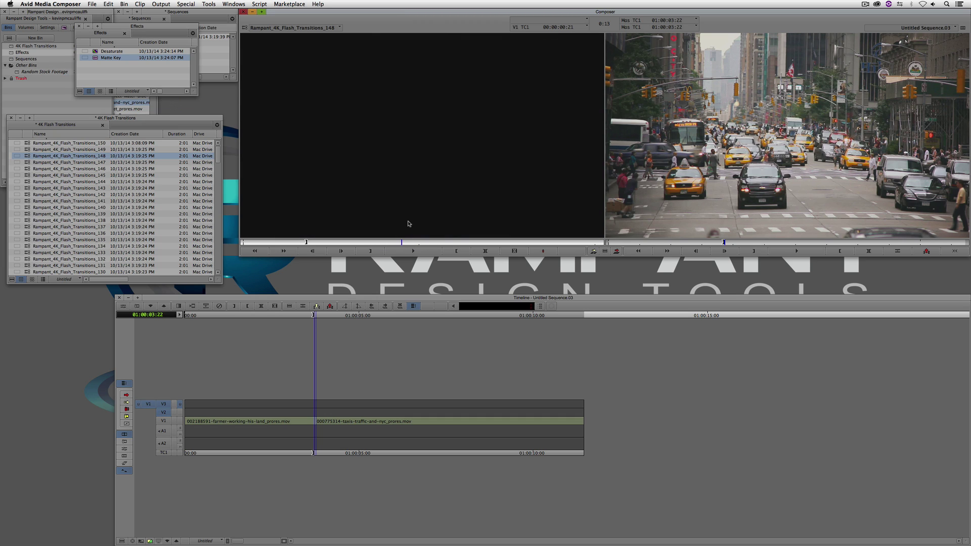
pyautogui.press('super+z')
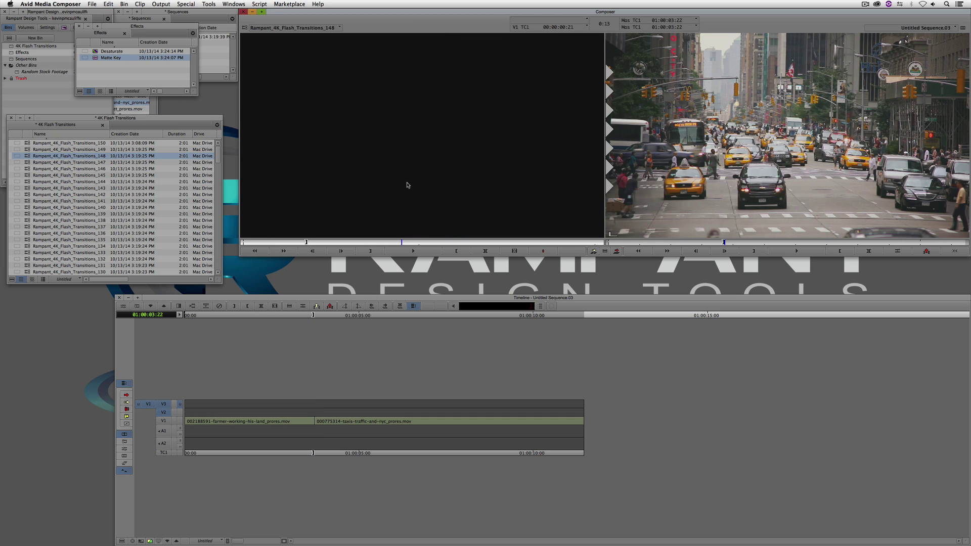
pyautogui.press('o')
# Patch the source to V2 and overwrite the marked purple flash onto it, starting at the cut
pyautogui.moveTo(148, 404); pyautogui.dragTo(164, 413)
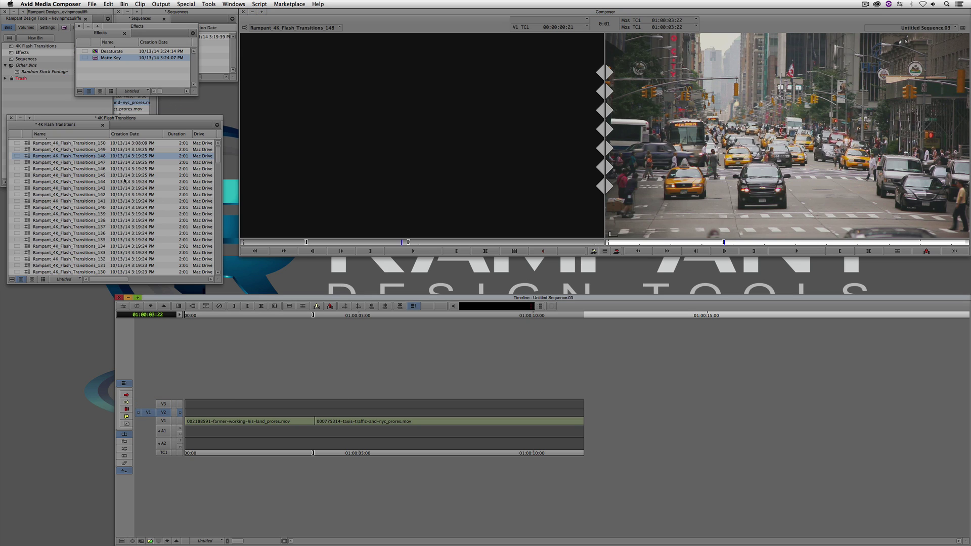
pyautogui.click(318, 439)
pyautogui.press('b')
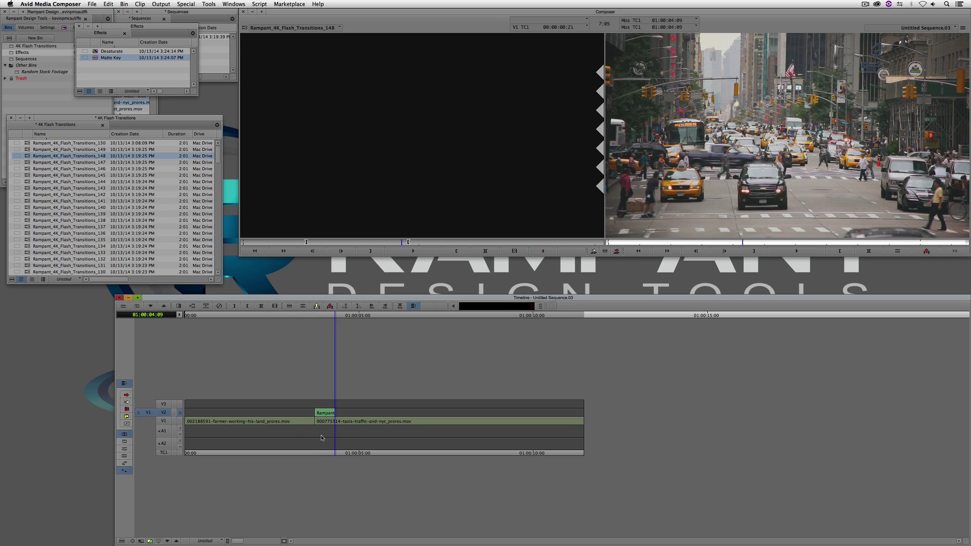
# Trim the head of the purple V2 flash back to 01:00:03:11, before the cut
pyautogui.press('u')
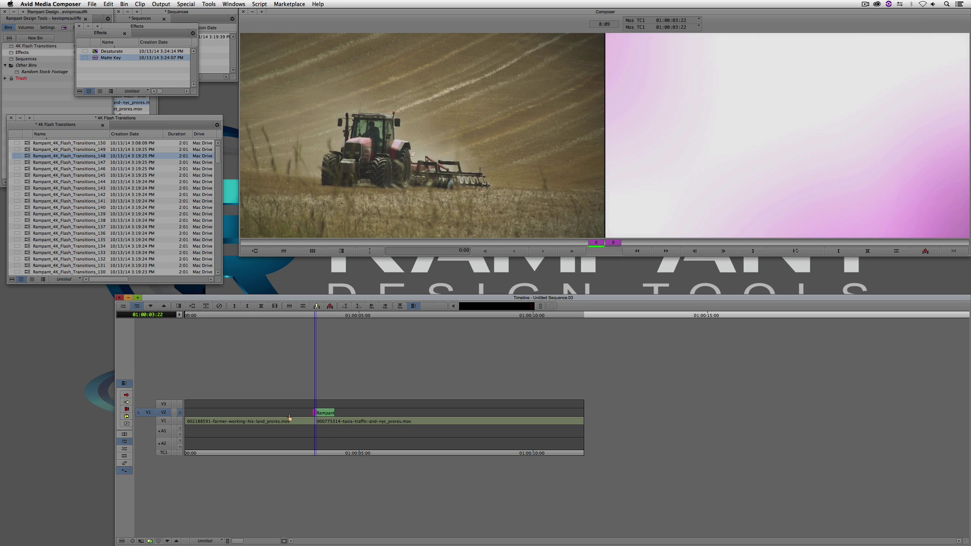
pyautogui.press(',')
pyautogui.press(',')
pyautogui.press(',')
pyautogui.press('m')
pyautogui.press('u')
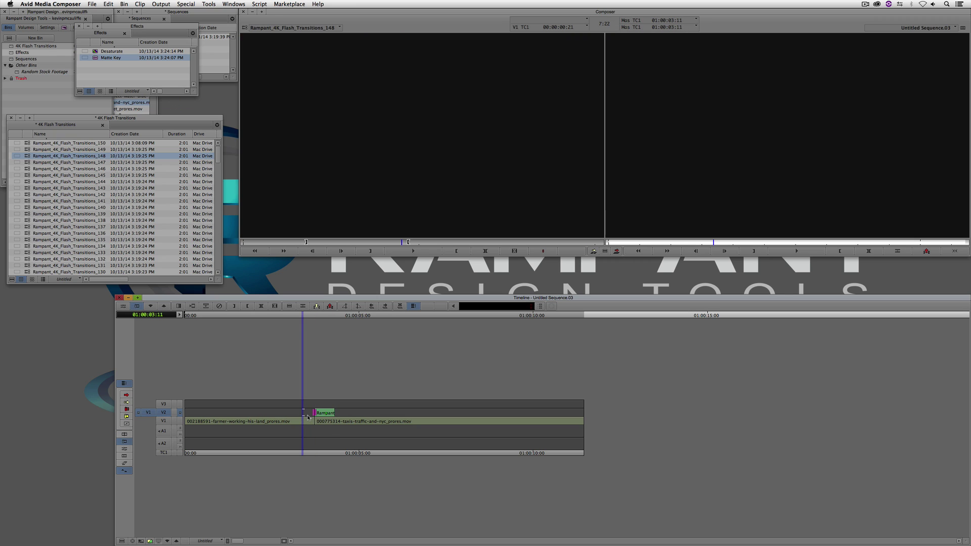
# Find where the purple flash starts to show, mark the black frames before it, and lift them from V2
pyautogui.click(311, 418)
pyautogui.press('Right')
pyautogui.press('Left')
pyautogui.press('Left')
pyautogui.press('Left')
pyautogui.press('Left')
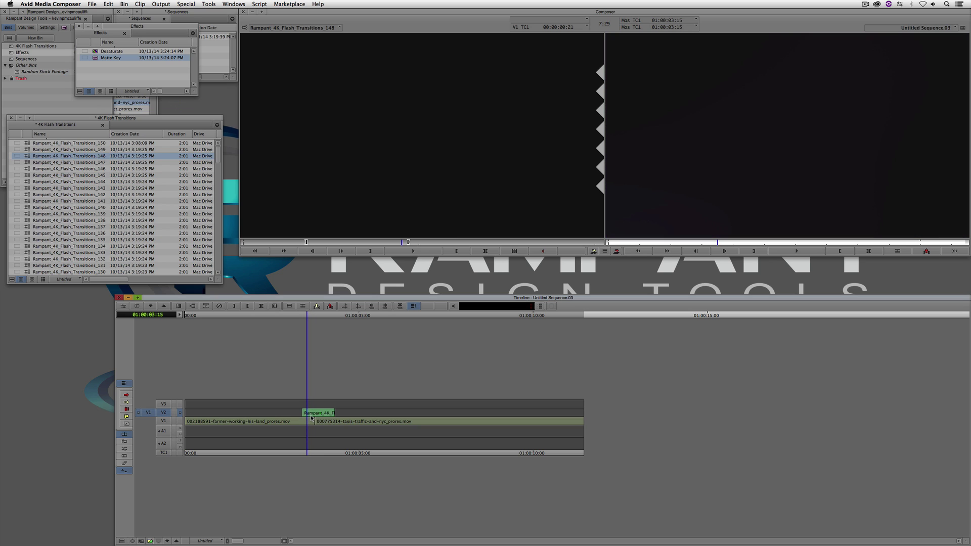
pyautogui.press('Left')
pyautogui.press('o')
pyautogui.moveTo(308, 418); pyautogui.dragTo(296, 419)
pyautogui.press('i')
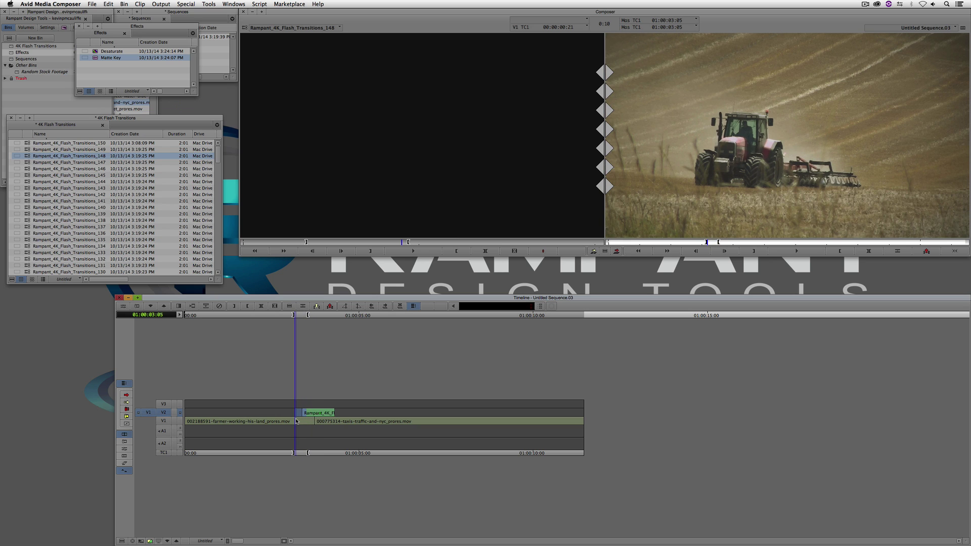
pyautogui.press('z')
# Mark and copy the trimmed purple flash on V2, and overwrite the copy above it on V3
pyautogui.click(317, 418)
pyautogui.press('t')
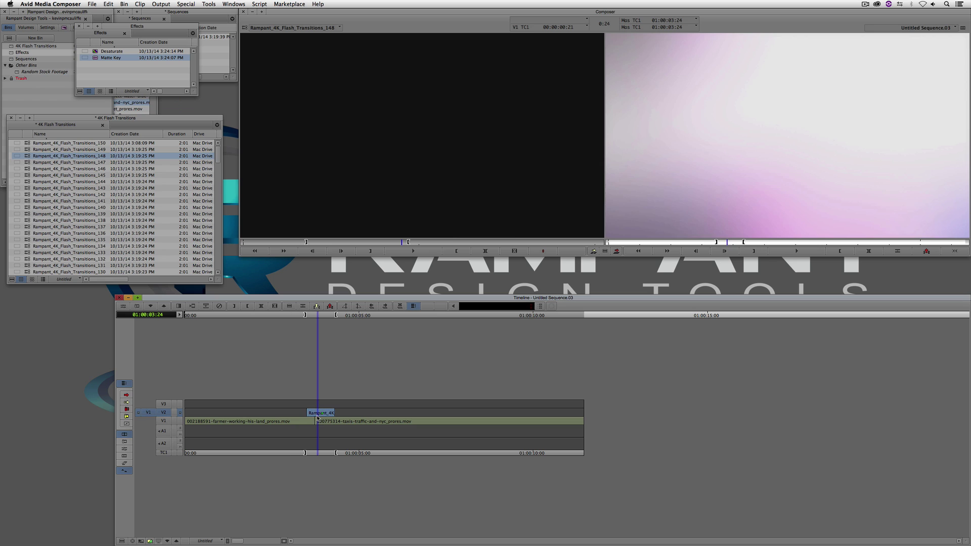
pyautogui.hotkey('alt', 'c')
pyautogui.click(164, 404)
pyautogui.click(164, 413)
pyautogui.press('b')
# Apply the Desaturate and Matte Key templates to the purple V3 flash, and play the transition from before the cut
pyautogui.click(318, 421)
pyautogui.moveTo(101, 52); pyautogui.dragTo(321, 405)
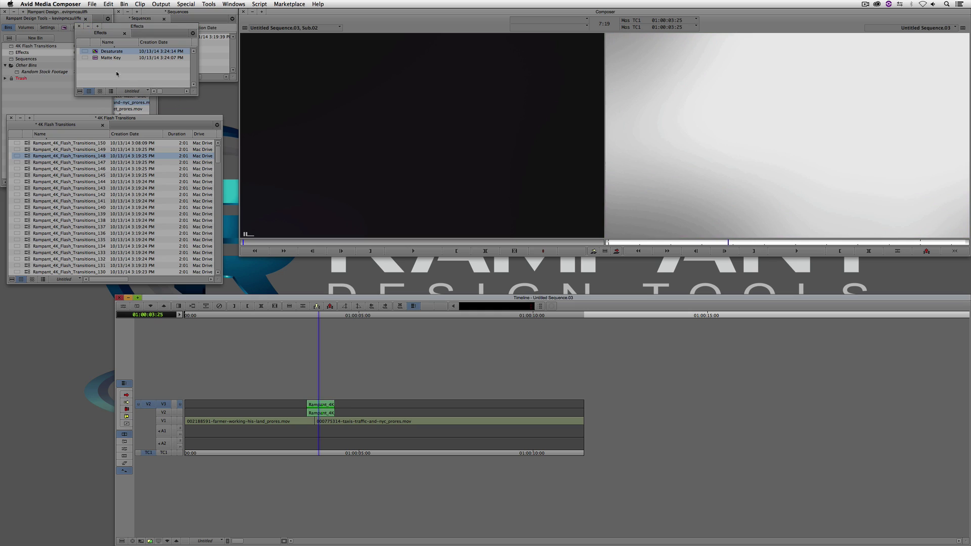
pyautogui.moveTo(110, 58); pyautogui.dragTo(323, 399)
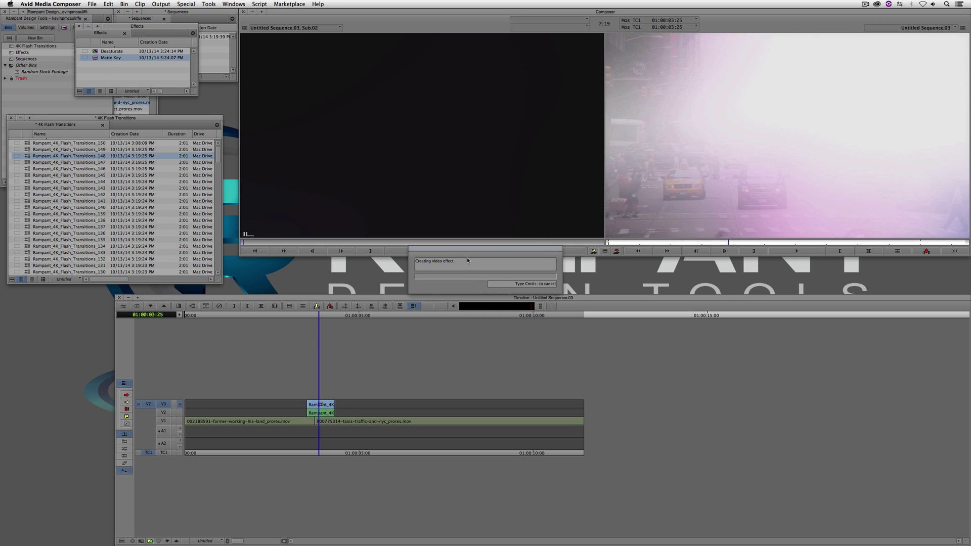
pyautogui.click(283, 419)
pyautogui.press('space')
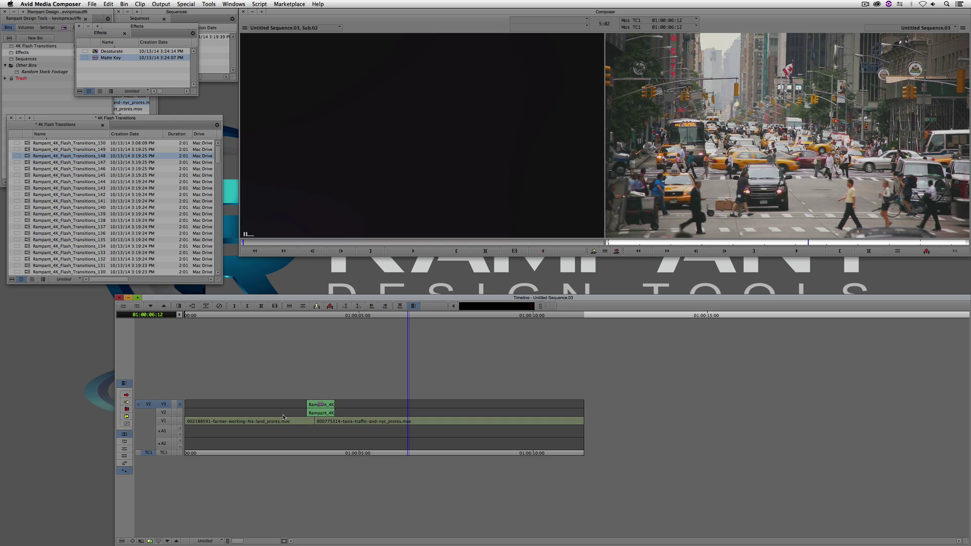
# Mark and lift only the purple flash on V3, and park on the cut at 01:00:03:22
pyautogui.click(320, 414)
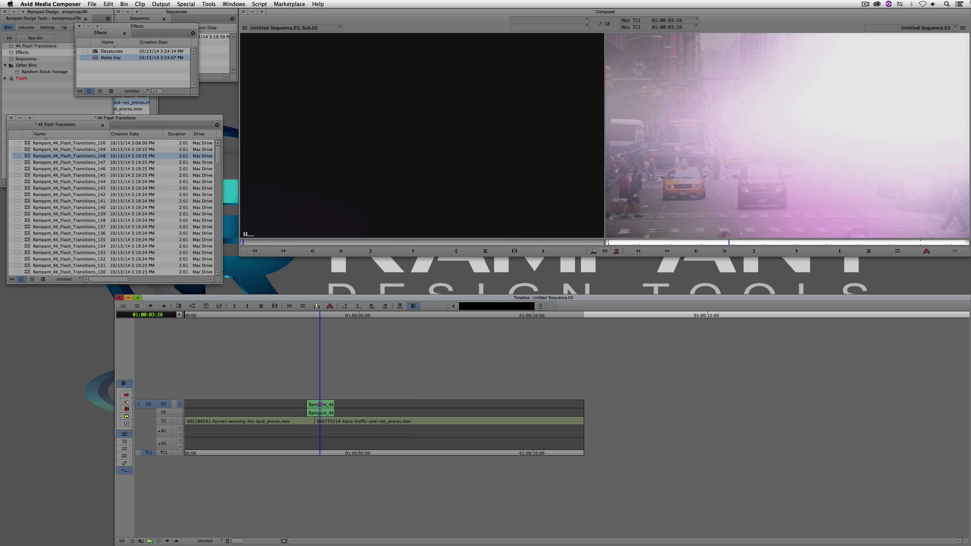
pyautogui.press('t')
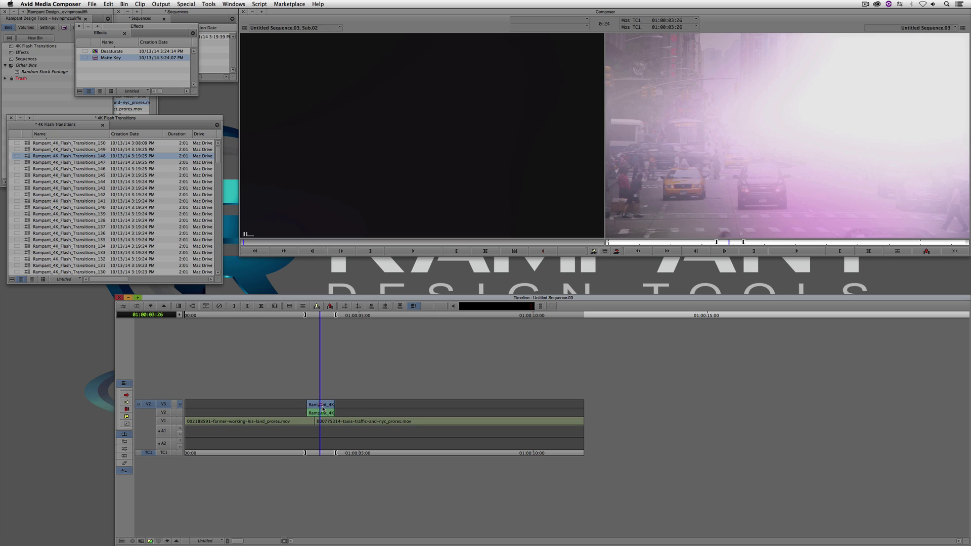
pyautogui.press('z')
pyautogui.moveTo(319, 416); pyautogui.dragTo(315, 417)
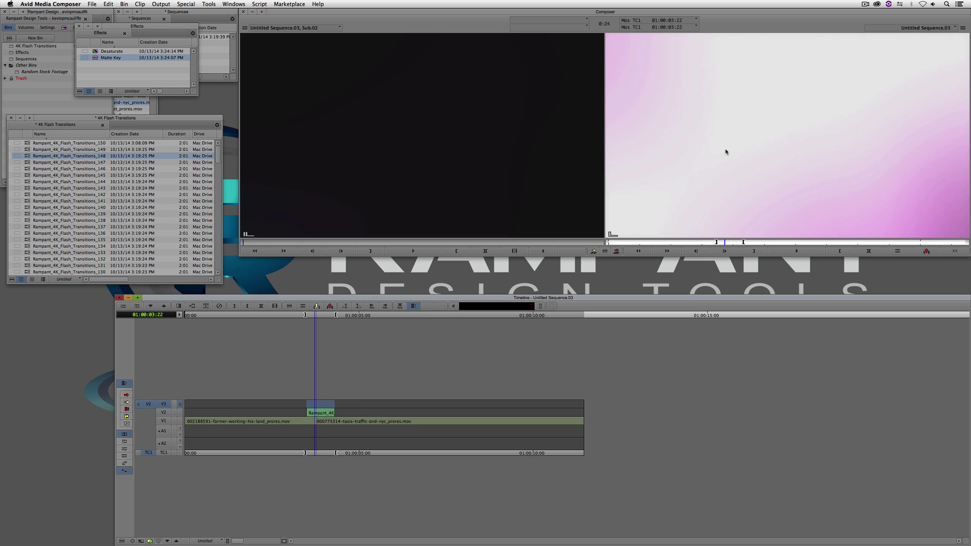
# Close the 4K Flash Transitions, Effects, and Random Stock Footage bins
pyautogui.moveTo(117, 120); pyautogui.dragTo(119, 148)
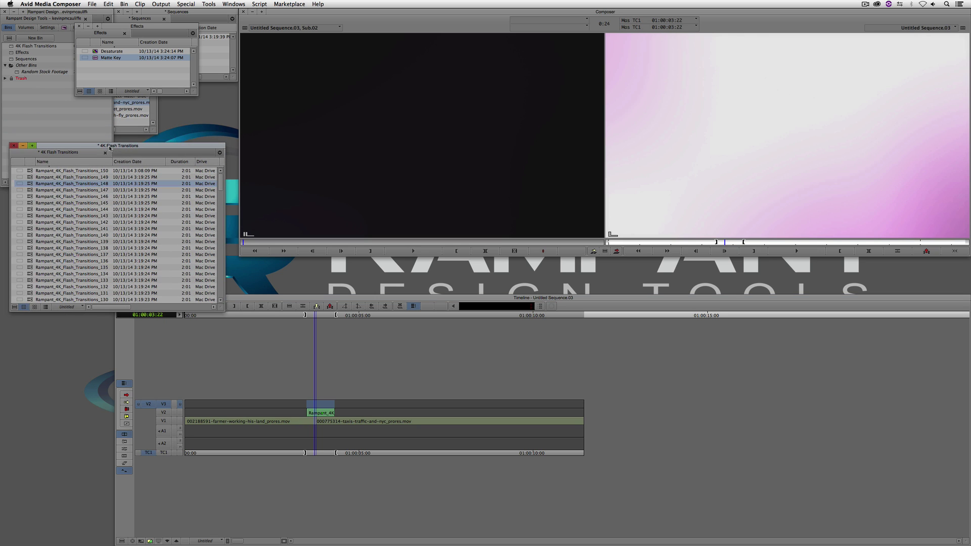
pyautogui.click(14, 146)
pyautogui.moveTo(142, 40); pyautogui.dragTo(180, 189)
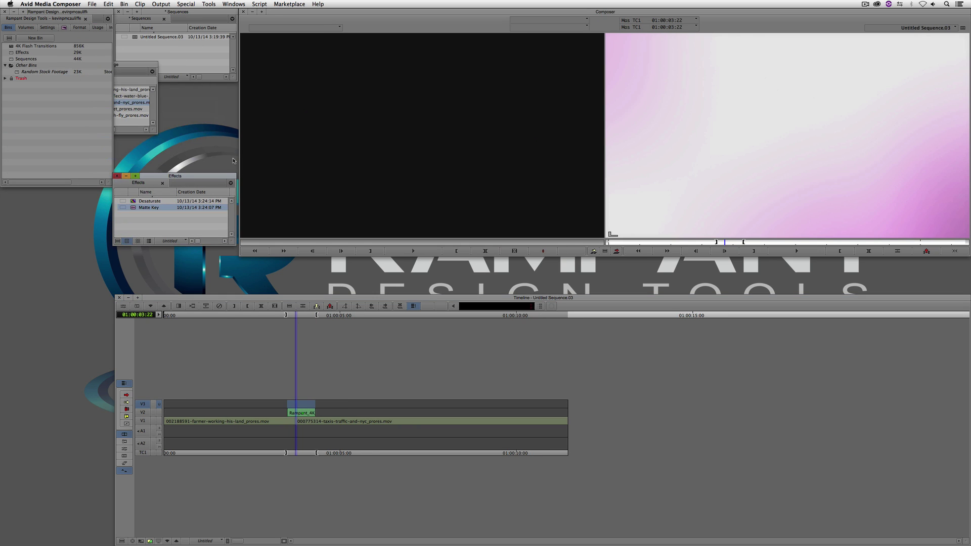
pyautogui.click(118, 177)
pyautogui.click(38, 65)
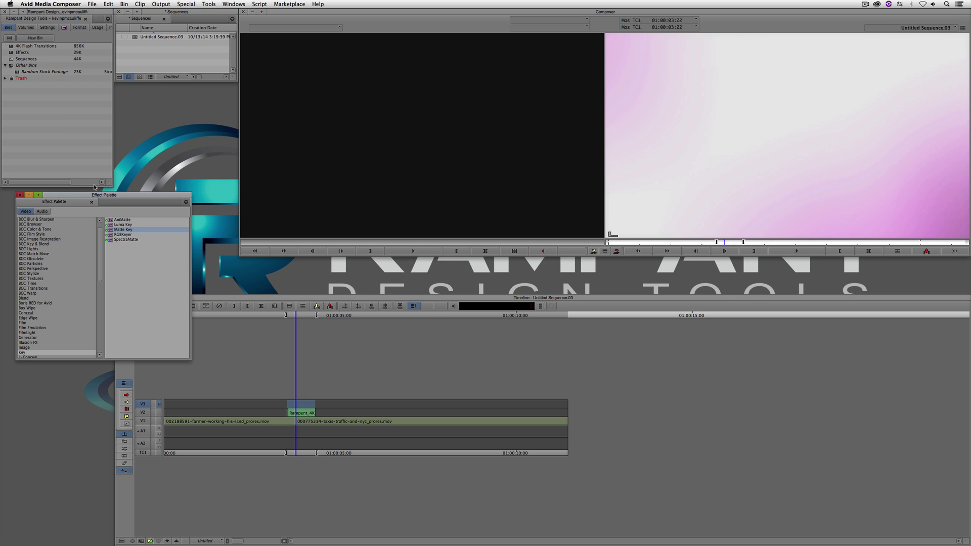
# Apply the BCC Composite effect from the BCC Key & Blend category to the purple flash on V2
pyautogui.moveTo(91, 196); pyautogui.dragTo(97, 93)
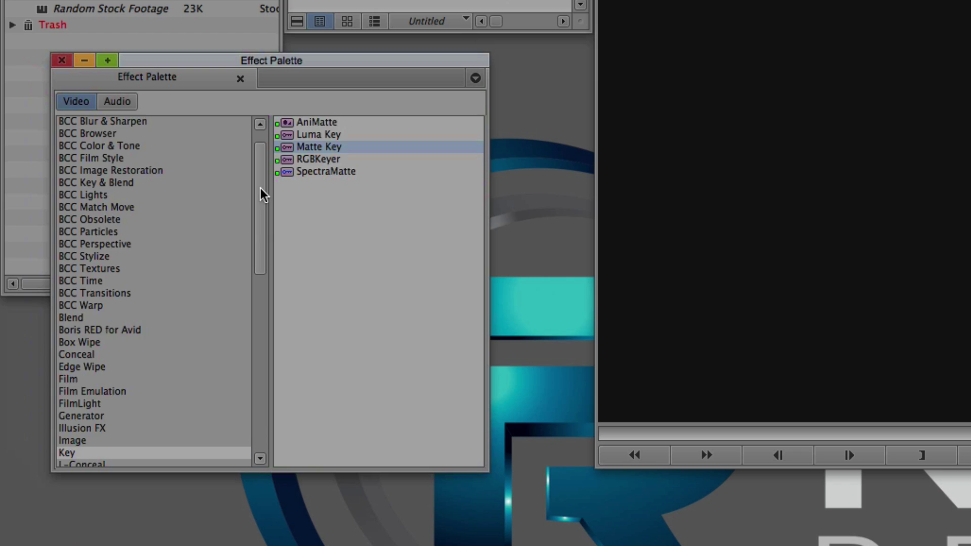
pyautogui.moveTo(260, 188); pyautogui.dragTo(260, 159)
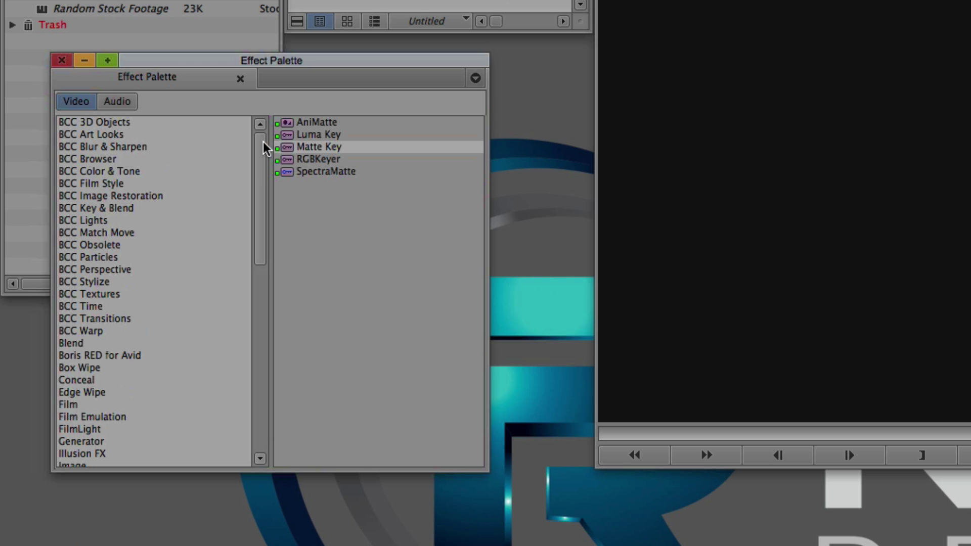
pyautogui.click(101, 208)
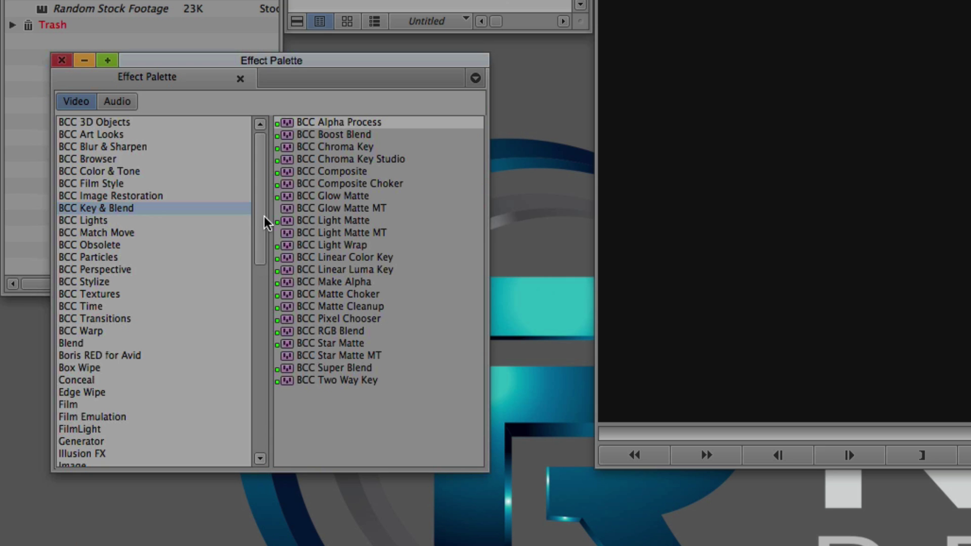
pyautogui.click(287, 175)
pyautogui.moveTo(285, 173); pyautogui.dragTo(301, 414)
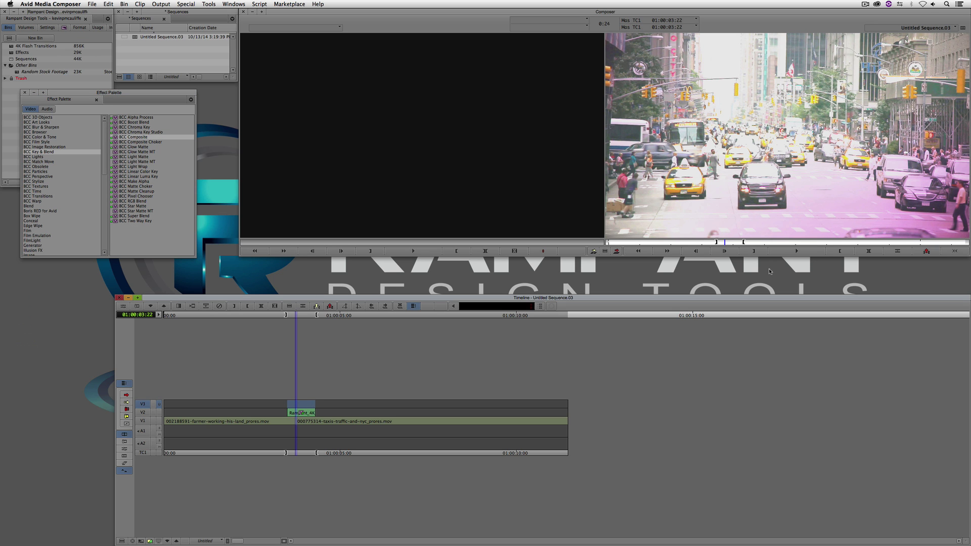
# Open the flash's BCC Composite effect for editing and set its Apply Mode to Add
pyautogui.press('super+8')
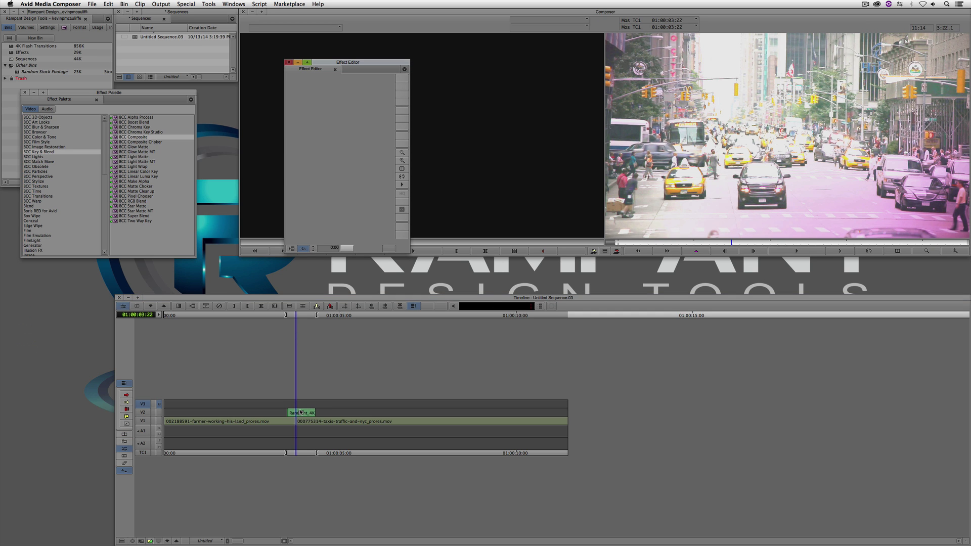
pyautogui.click(298, 414)
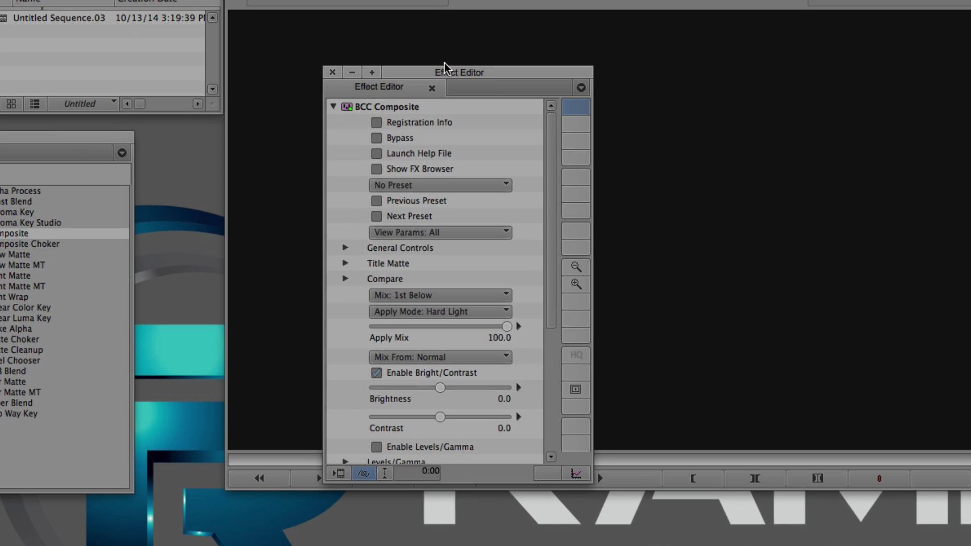
pyautogui.moveTo(444, 68); pyautogui.dragTo(443, 17)
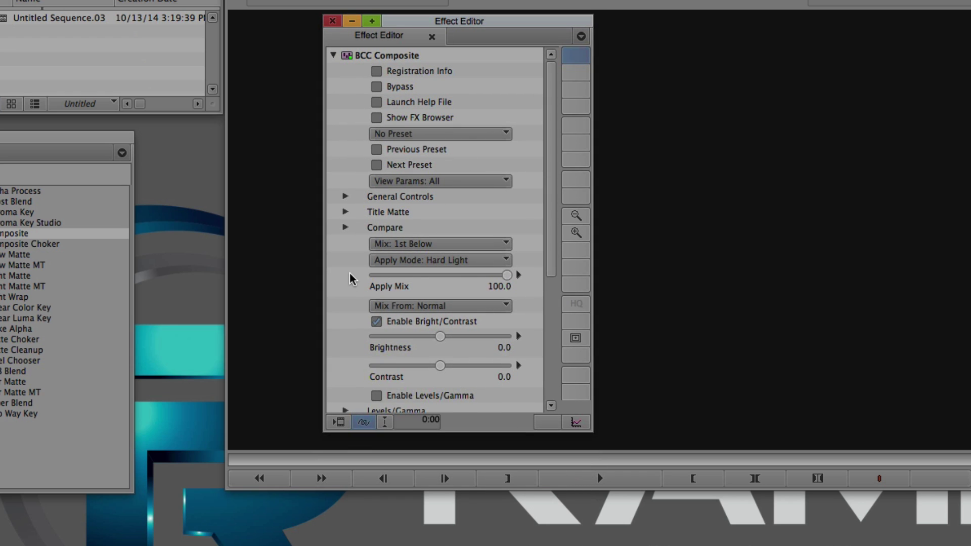
pyautogui.click(405, 261)
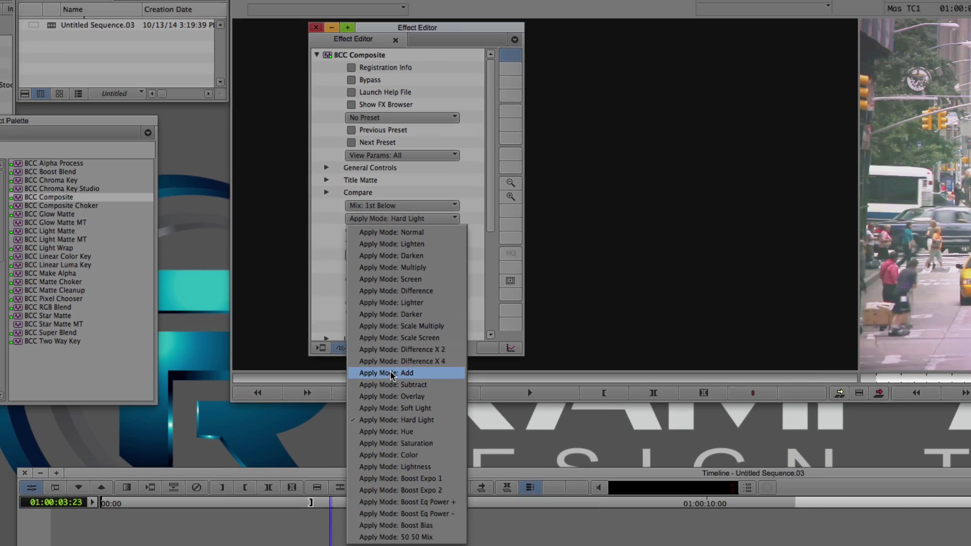
pyautogui.click(430, 453)
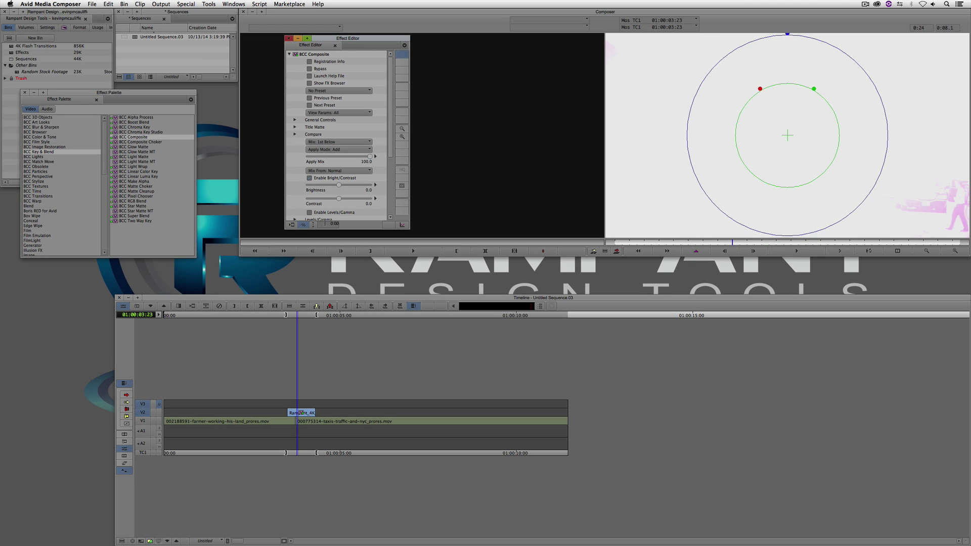
# Render the BCC Composite effect on the V2 flash and play the transition from before the cut
pyautogui.press('super+w')
pyautogui.click(142, 405)
pyautogui.press('r')
pyautogui.click(489, 286)
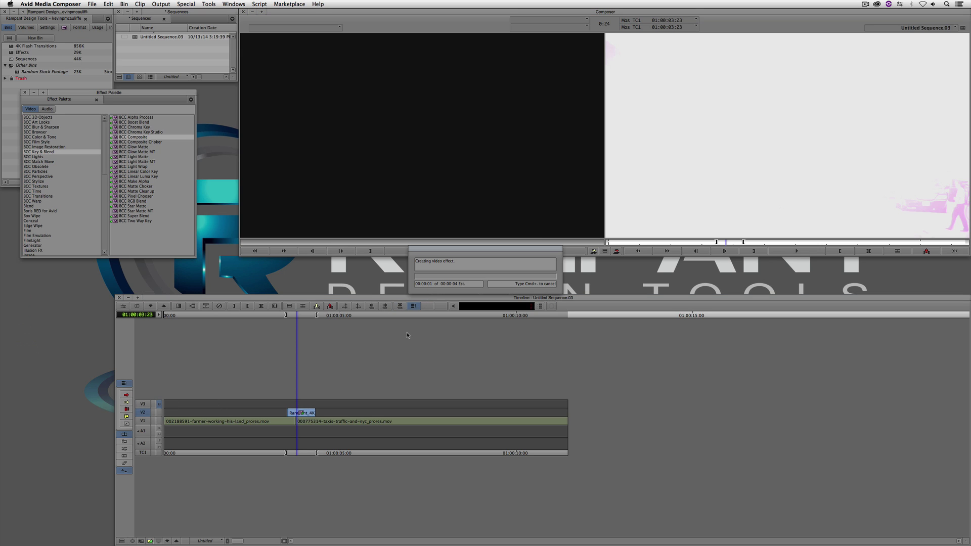
pyautogui.moveTo(269, 411); pyautogui.dragTo(260, 415)
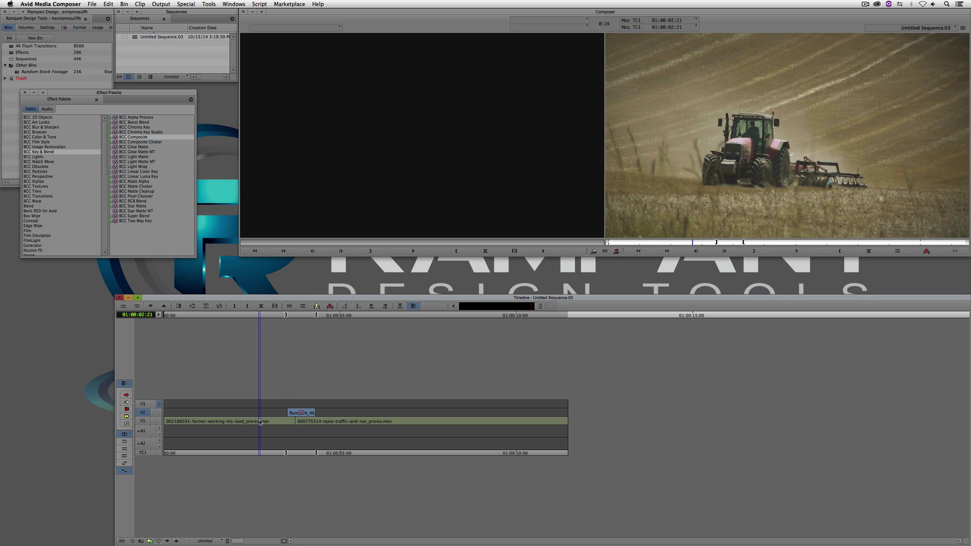
pyautogui.press('space')
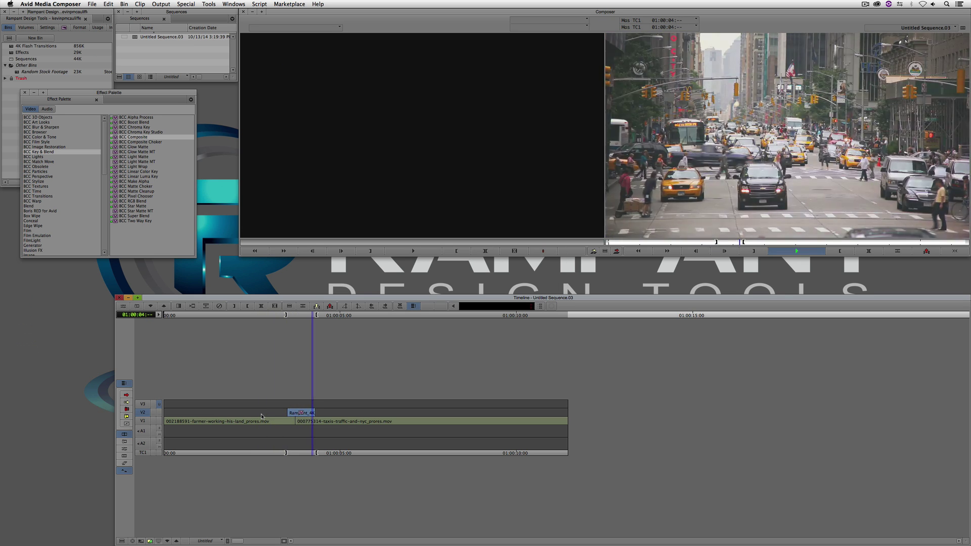
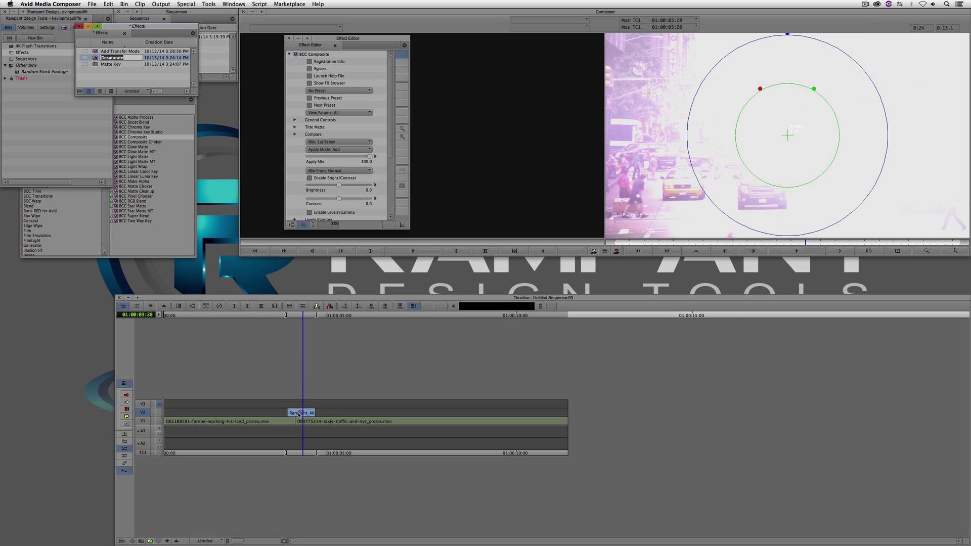
# Remove the BCC Composite effect from the V2 flash and try the saved Add Transfer Mode template on it
pyautogui.doubleClick(298, 415)
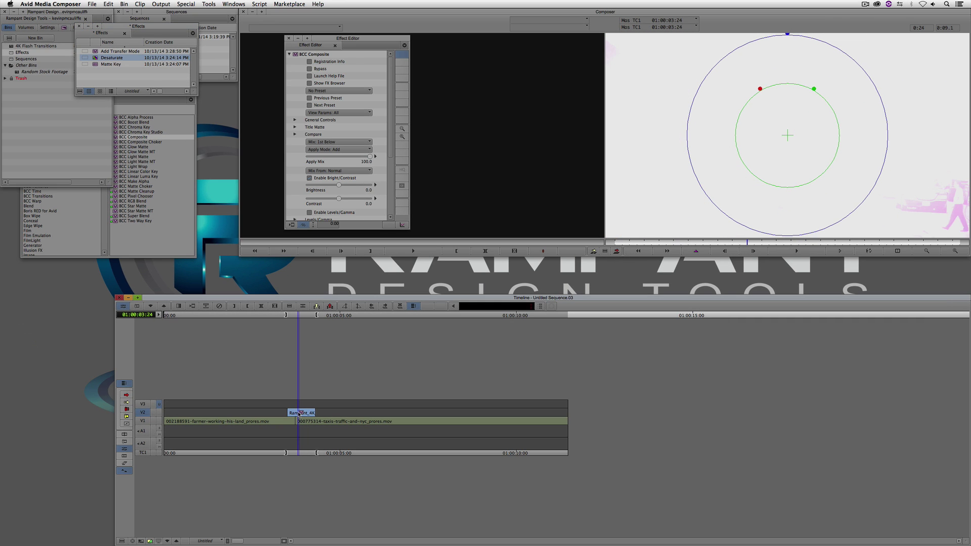
pyautogui.moveTo(302, 415); pyautogui.dragTo(313, 403)
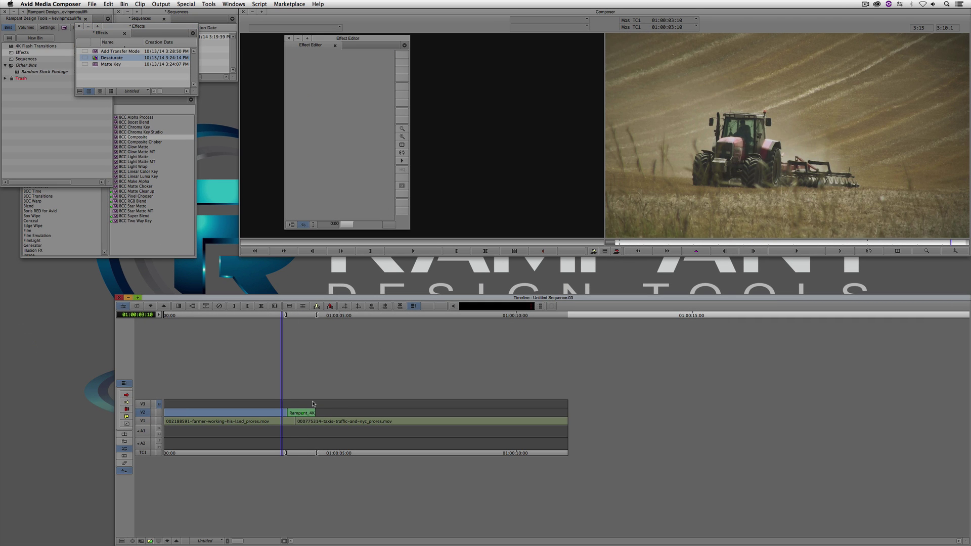
pyautogui.moveTo(95, 51); pyautogui.dragTo(300, 414)
pyautogui.click(297, 405)
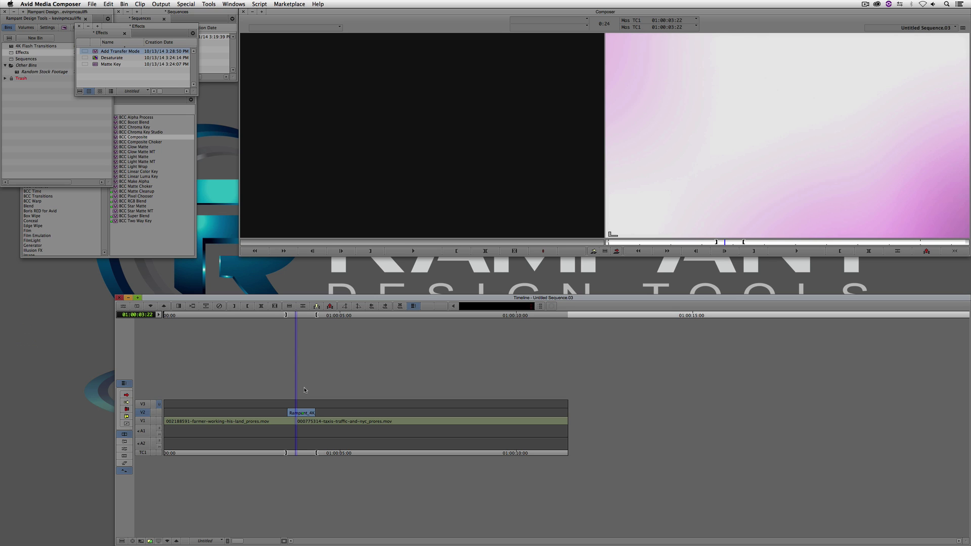
# Apply the Boris RED for Avid-RT Filter to the purple V2 flash and launch its user interface
pyautogui.click(139, 102)
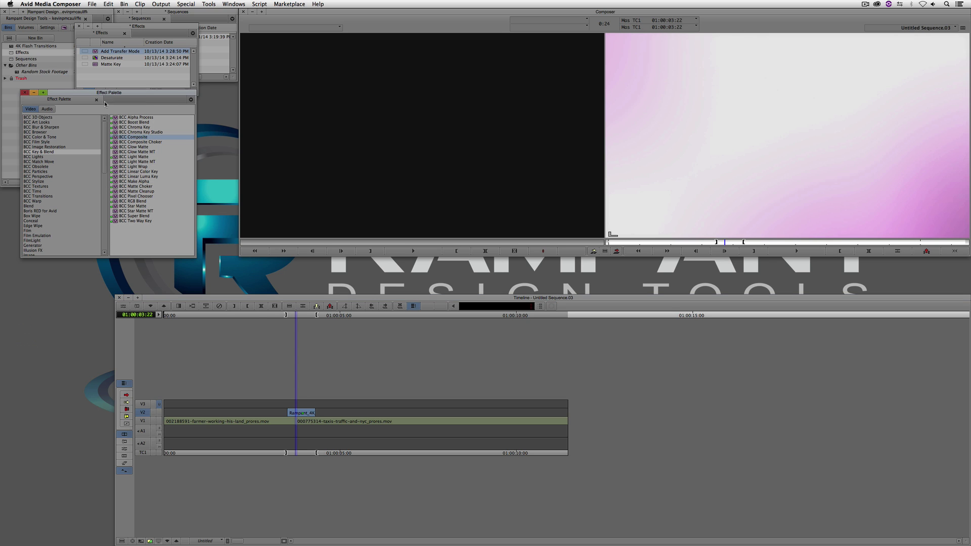
pyautogui.click(34, 212)
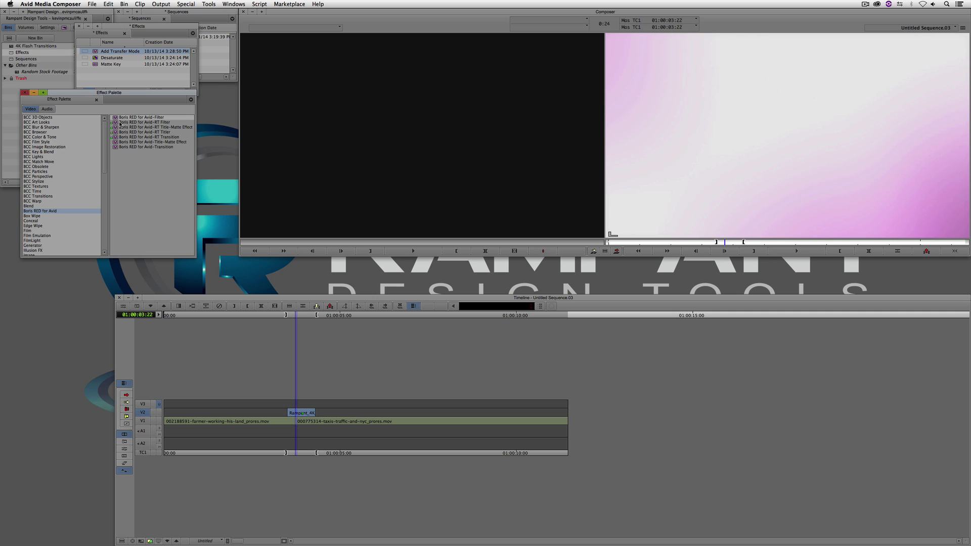
pyautogui.moveTo(120, 124); pyautogui.dragTo(299, 415)
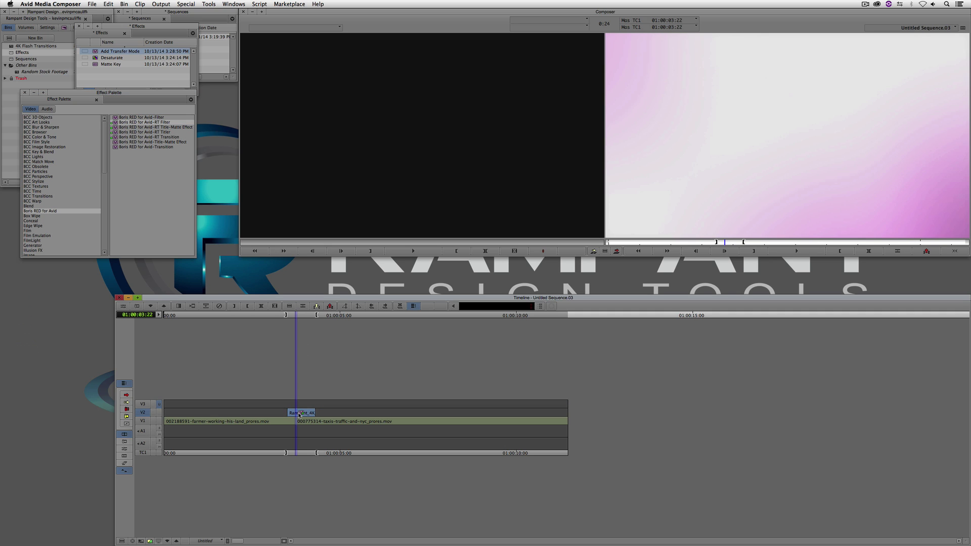
pyautogui.press("'")
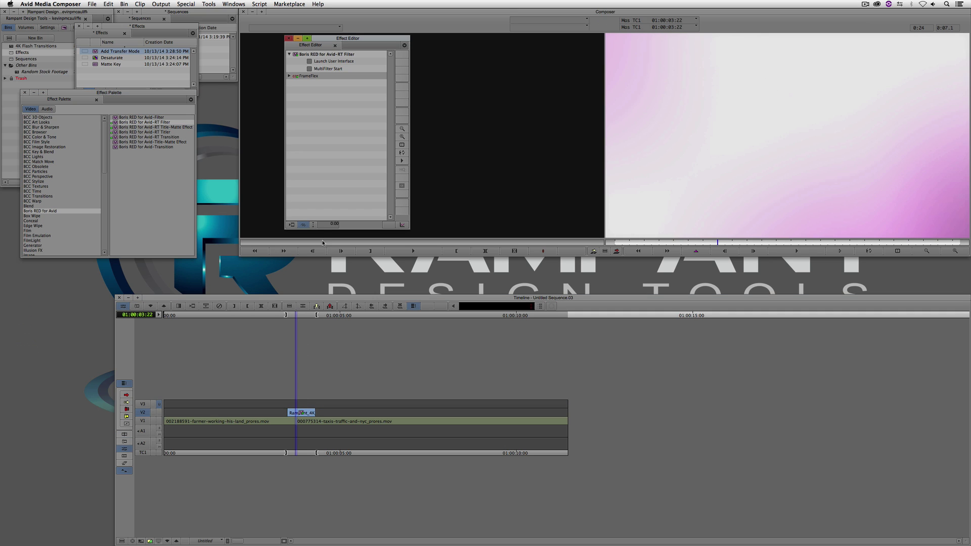
pyautogui.click(334, 63)
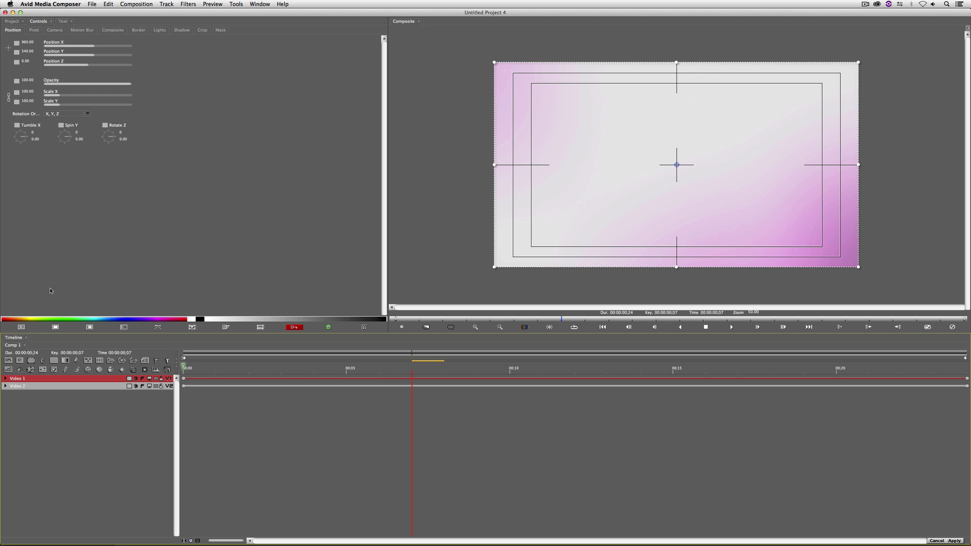
# Set the Video 1 track's composite Apply Mode to Add in Boris RED, and apply the result to the flash
pyautogui.click(135, 378)
pyautogui.click(136, 379)
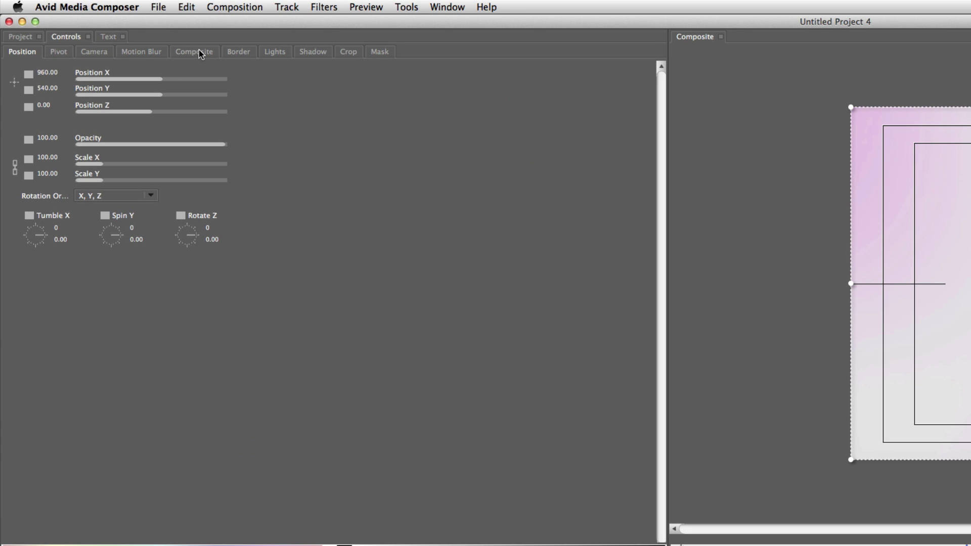
pyautogui.click(201, 53)
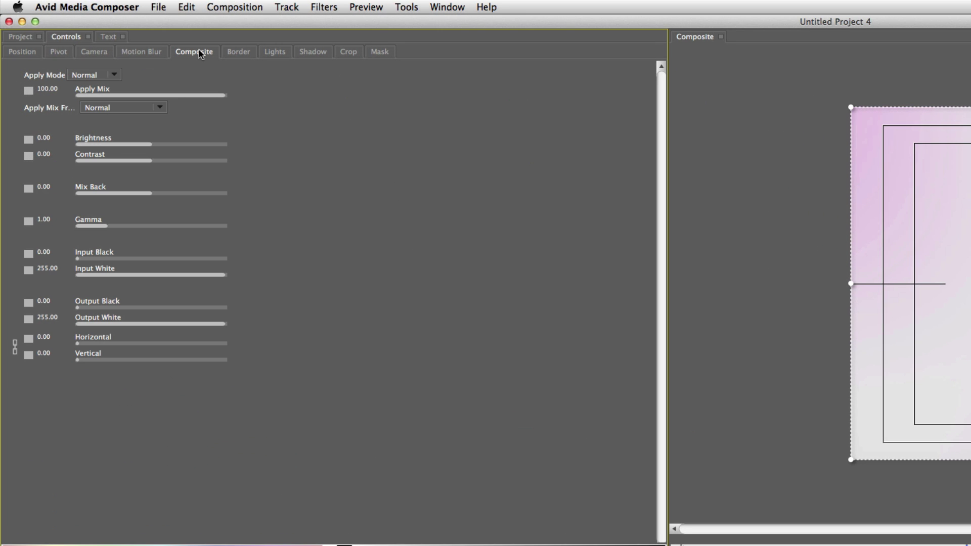
pyautogui.click(94, 77)
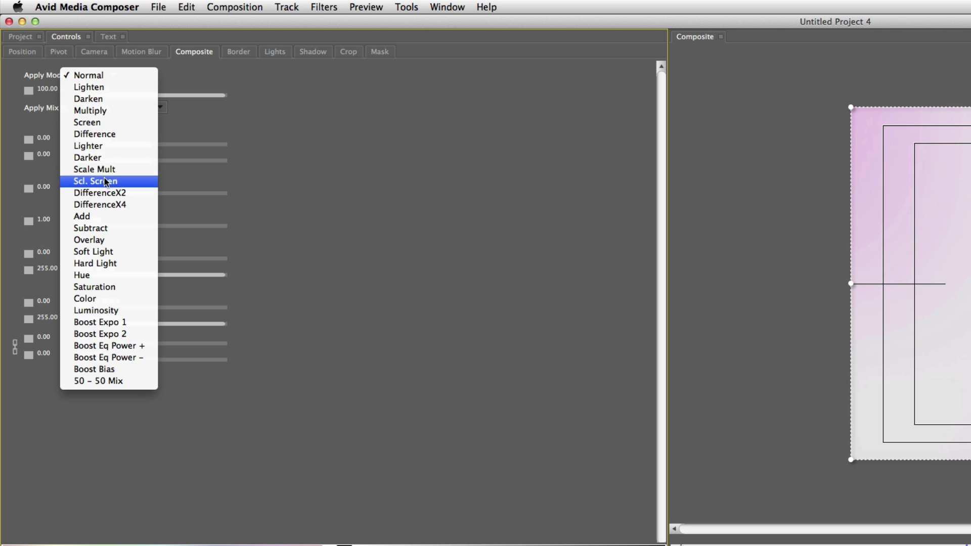
pyautogui.click(93, 216)
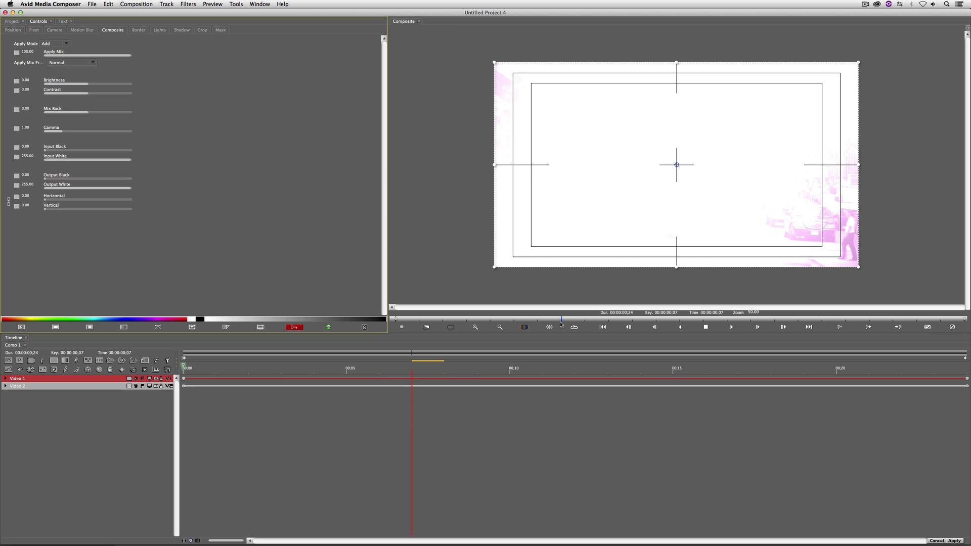
pyautogui.click(955, 541)
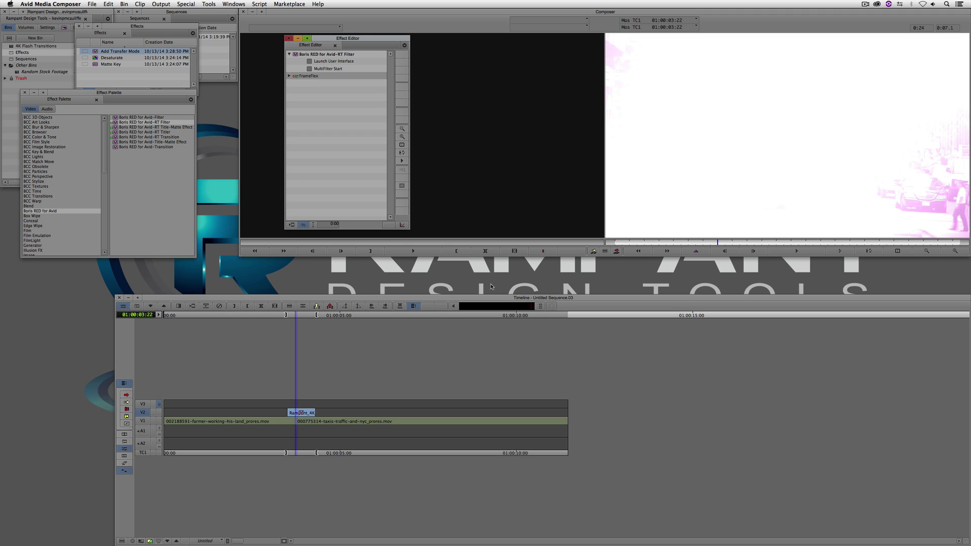
# Play the Boris RED transition from before the cut, and compare the frames at 01:00:03:21 and 01:00:03:22
pyautogui.click(264, 420)
pyautogui.press('space')
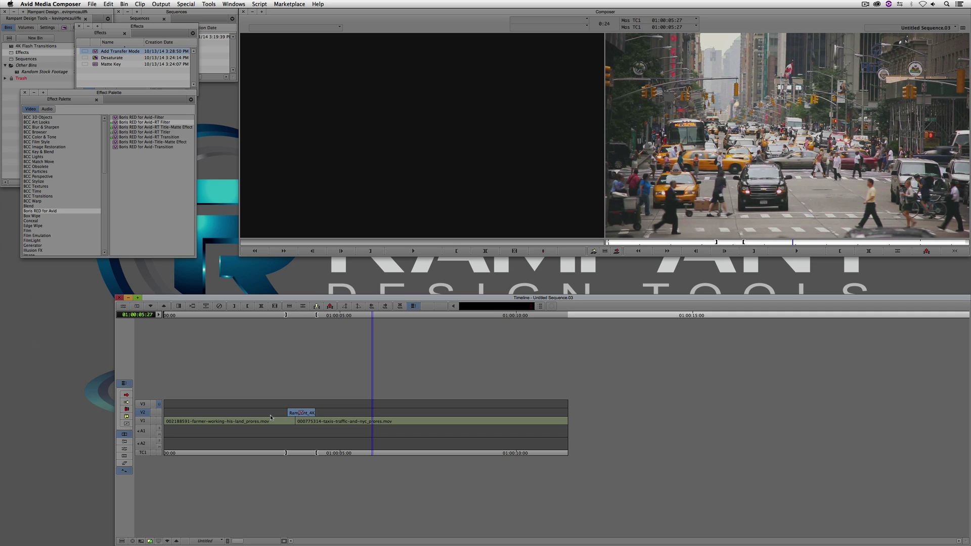
pyautogui.click(297, 426)
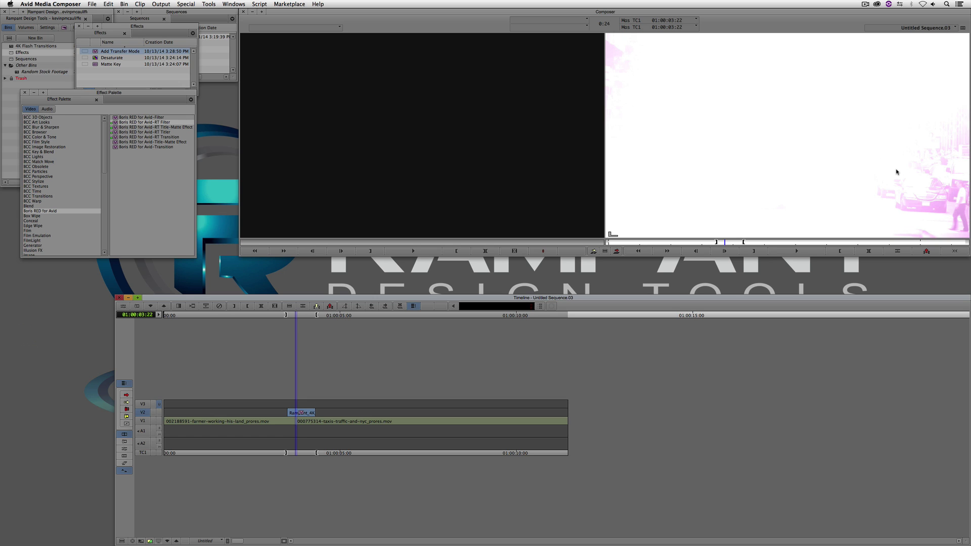
pyautogui.press('Left')
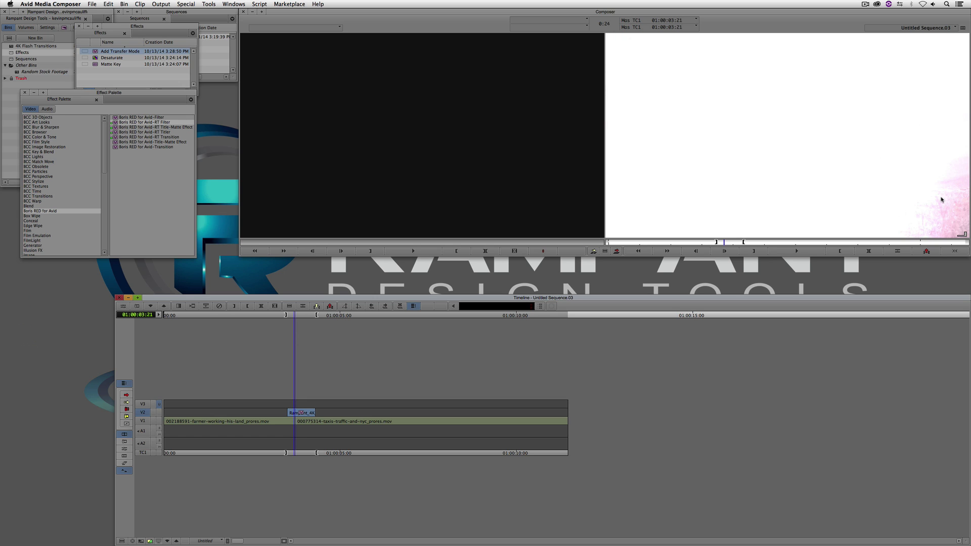
pyautogui.press('Right')
pyautogui.press('Left')
pyautogui.press('Right')
pyautogui.press('Left')
pyautogui.press('Right')
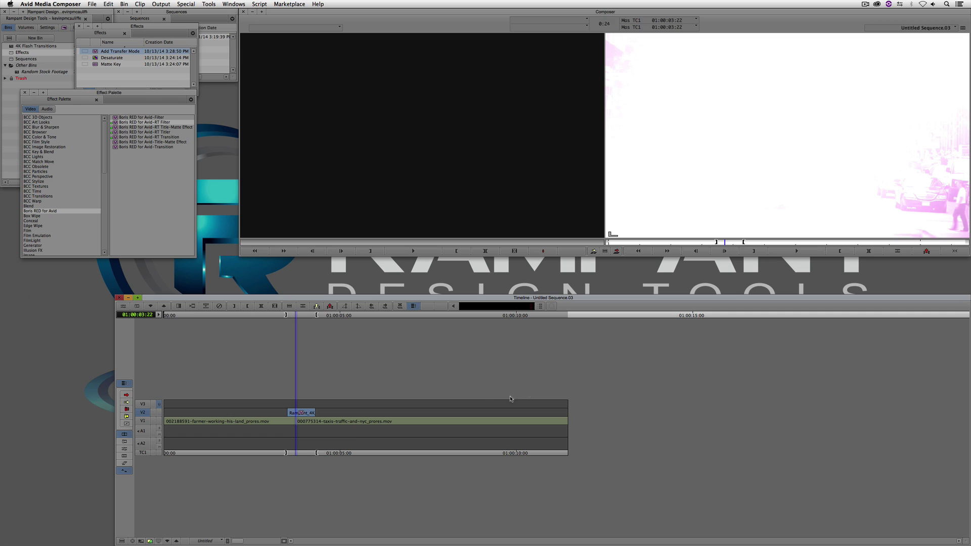
# Save the flash's Boris RED effect as a template in the Effects bin, named Add Transfer Mode Boris Red
pyautogui.hotkey('shift', 'F8')
pyautogui.moveTo(295, 55); pyautogui.dragTo(147, 66)
pyautogui.click(132, 58)
pyautogui.press('super+c')
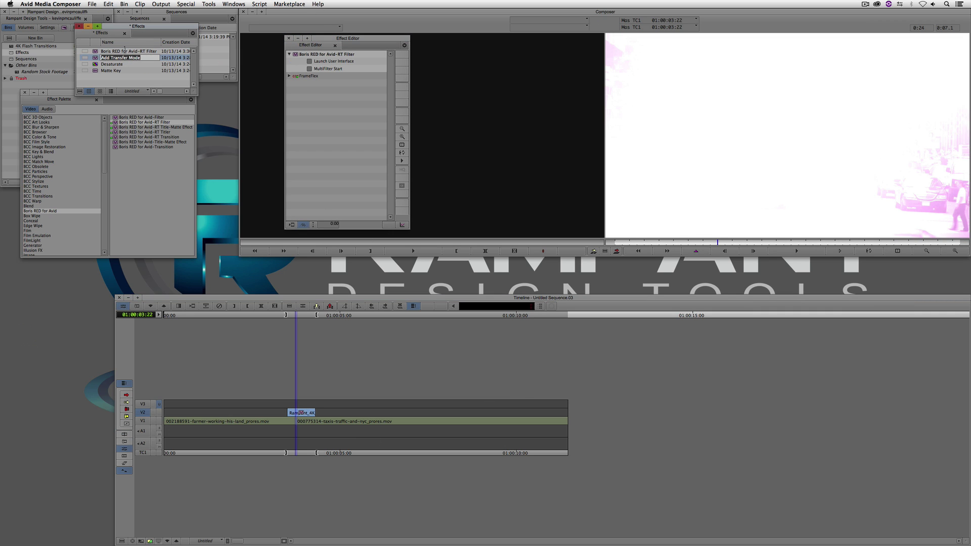
pyautogui.click(124, 51)
pyautogui.press('super+v')
pyautogui.write('B')
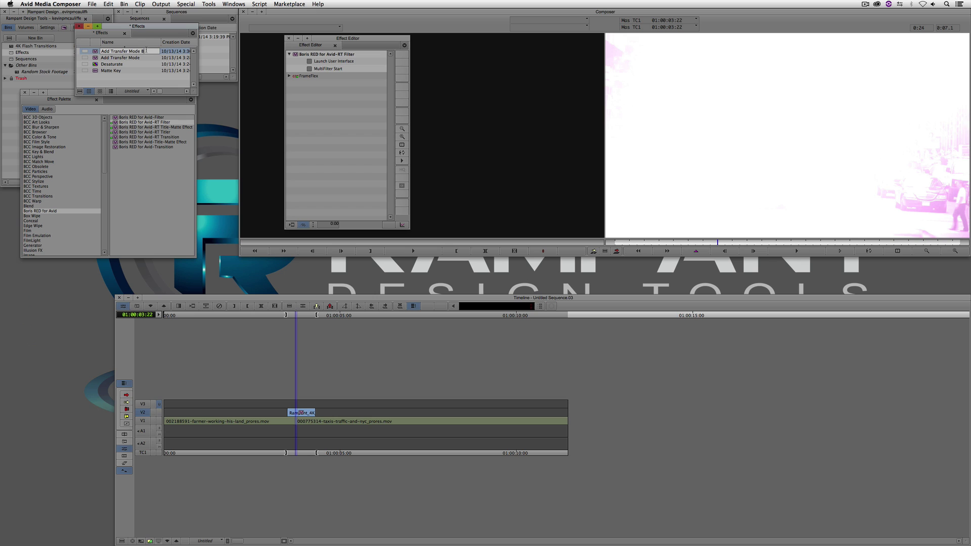
pyautogui.write('oris Red')
pyautogui.press('Return')
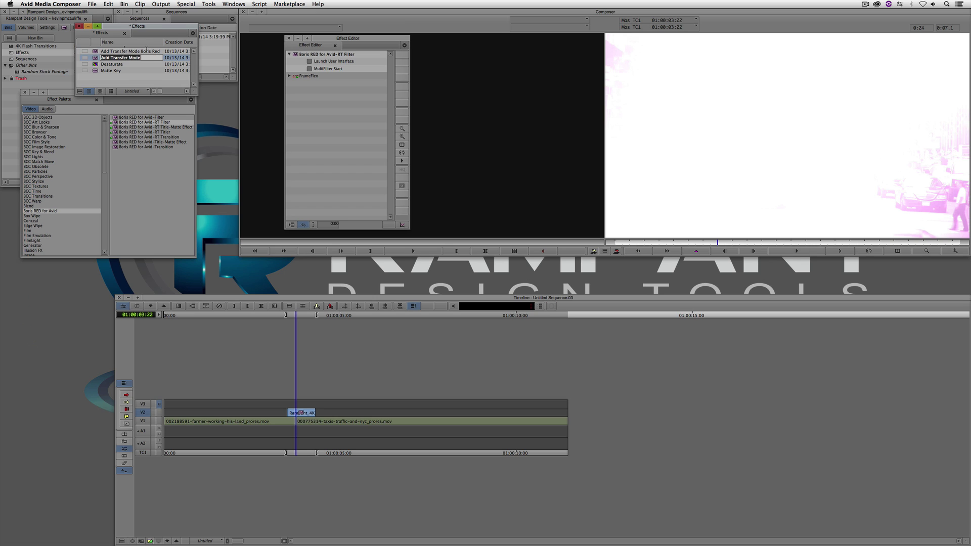
# Leave the existing Add Transfer Mode template's name as it is, and remove the Boris RED effect from the V2 flash
pyautogui.press('super+z')
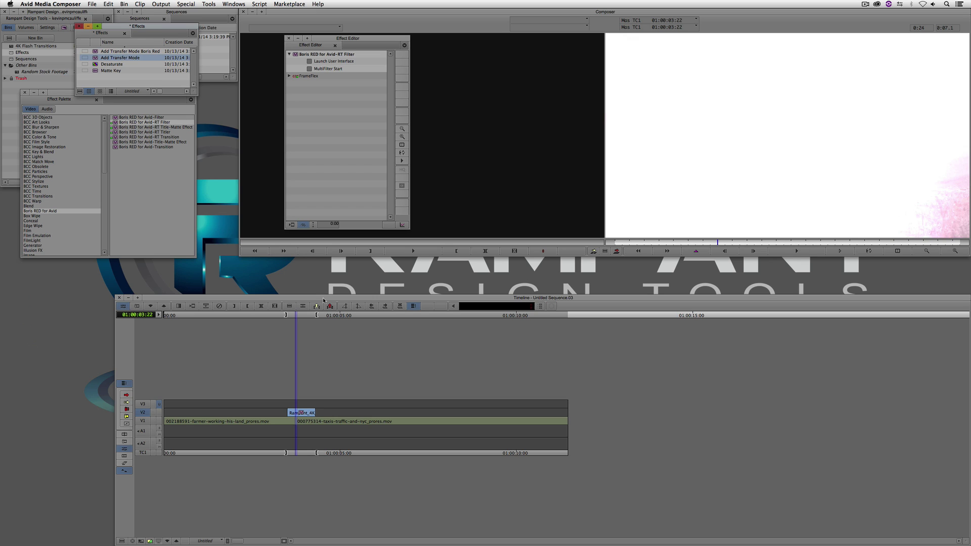
pyautogui.press('super+r')
pyautogui.press('Delete')
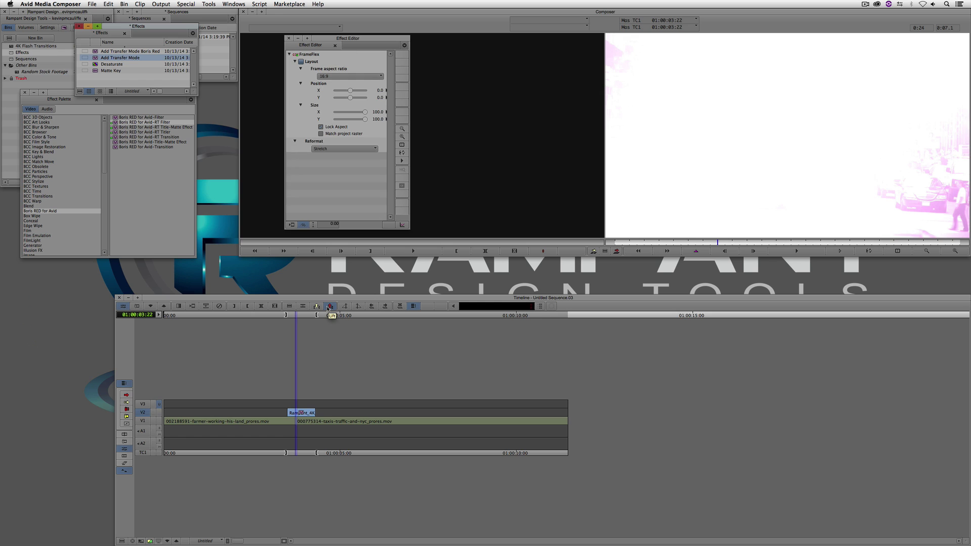
# Open the FrameFlex settings for the V2 flash clip, and move the Effect Editor clear of both monitors
pyautogui.click(290, 37)
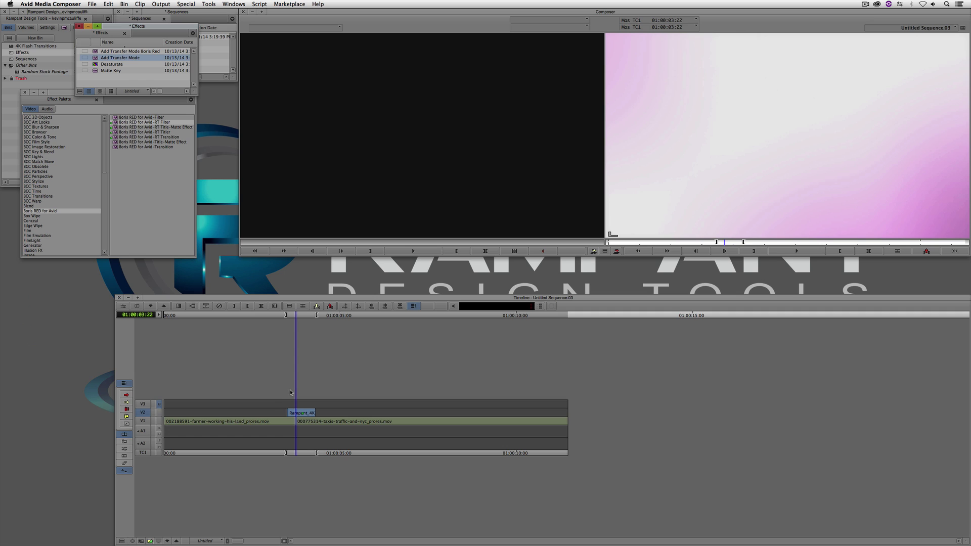
pyautogui.click(297, 415)
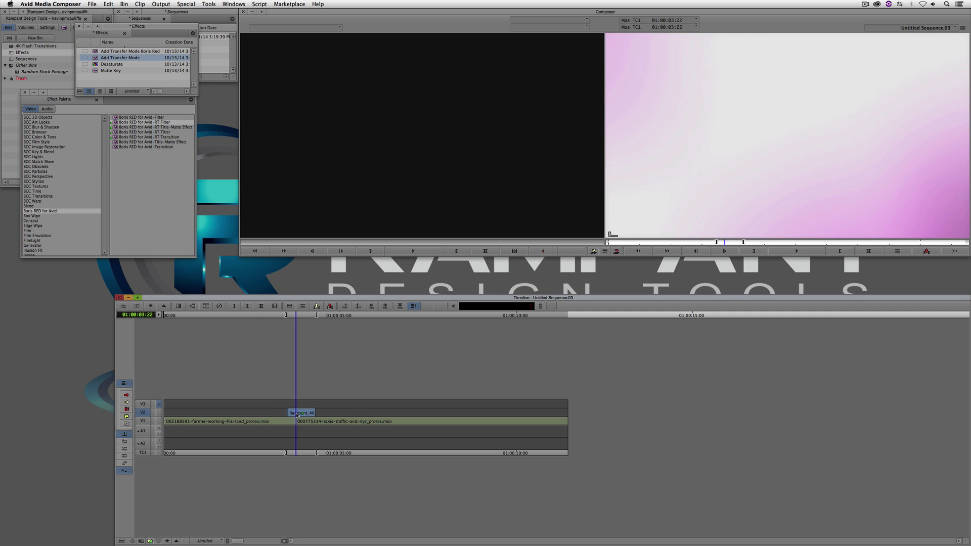
pyautogui.press("'")
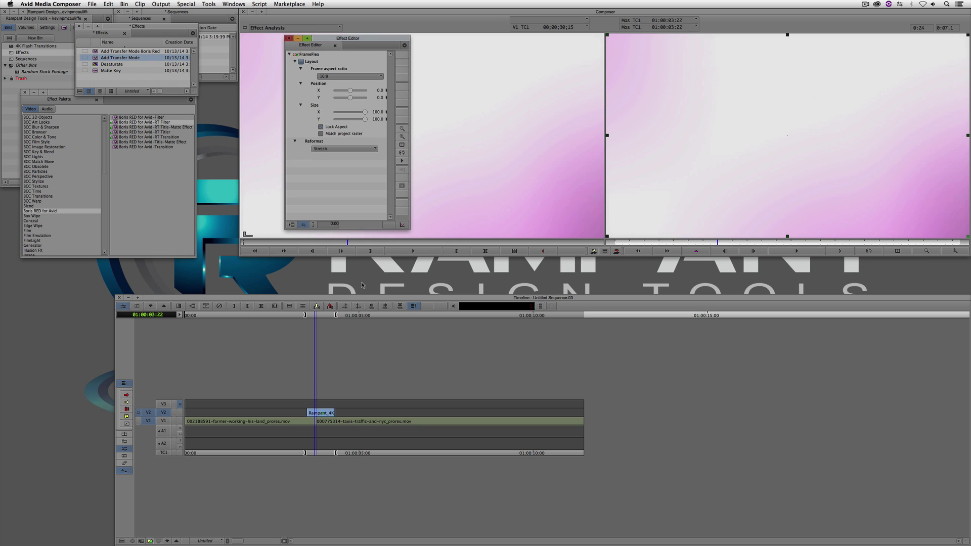
pyautogui.moveTo(349, 39); pyautogui.dragTo(302, 183)
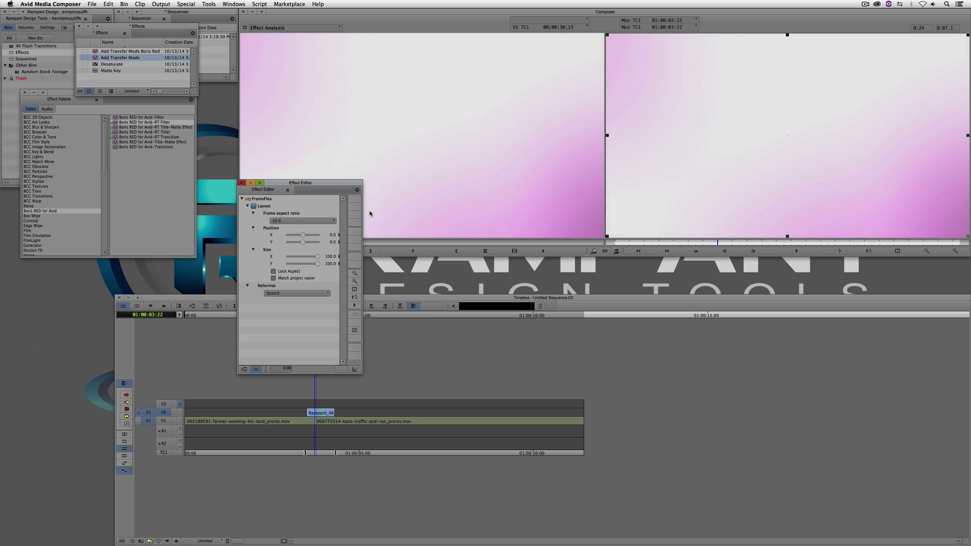
pyautogui.moveTo(316, 183); pyautogui.dragTo(416, 266)
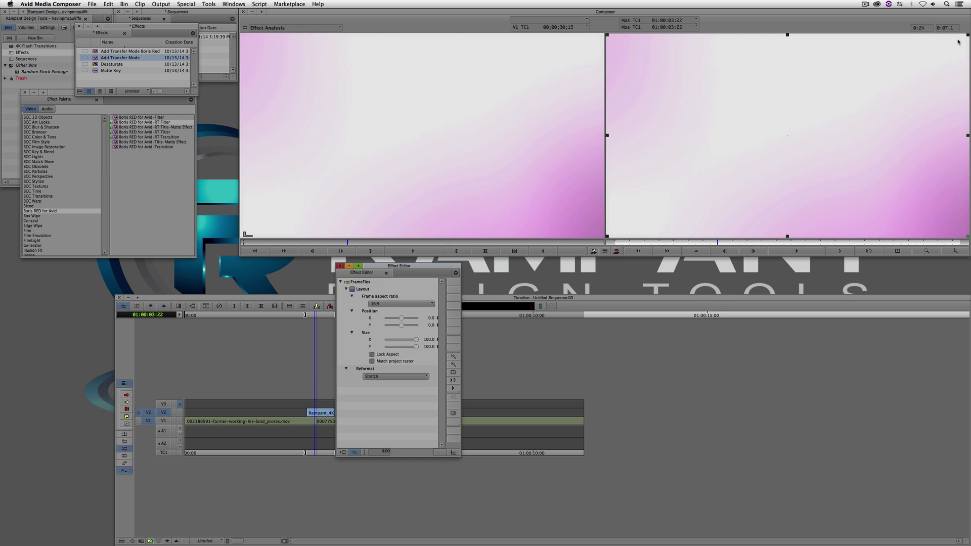
# Reframe the V2 flash with FrameFlex to about 77% size, positioned at about X -8.4 and Y -11.5
pyautogui.moveTo(967, 37); pyautogui.dragTo(928, 71)
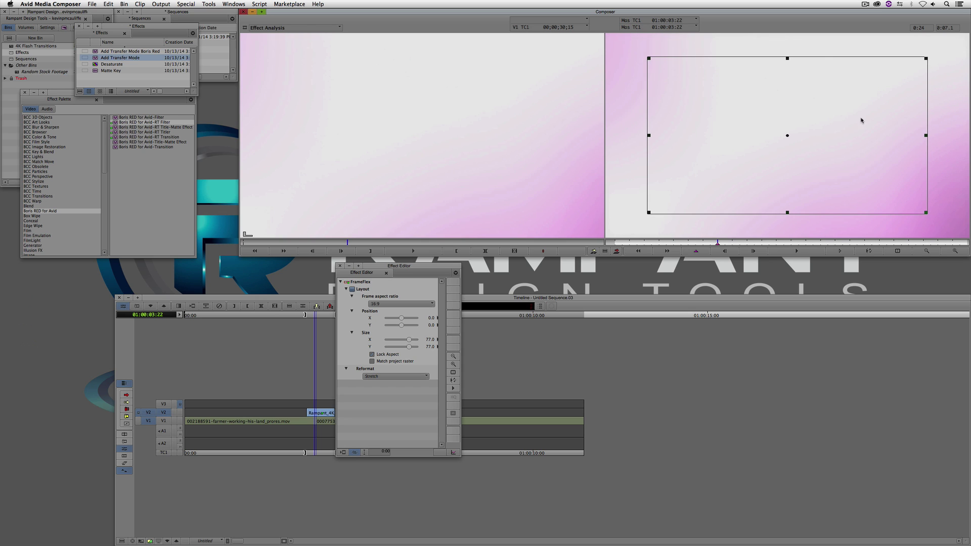
pyautogui.moveTo(781, 148); pyautogui.dragTo(757, 166)
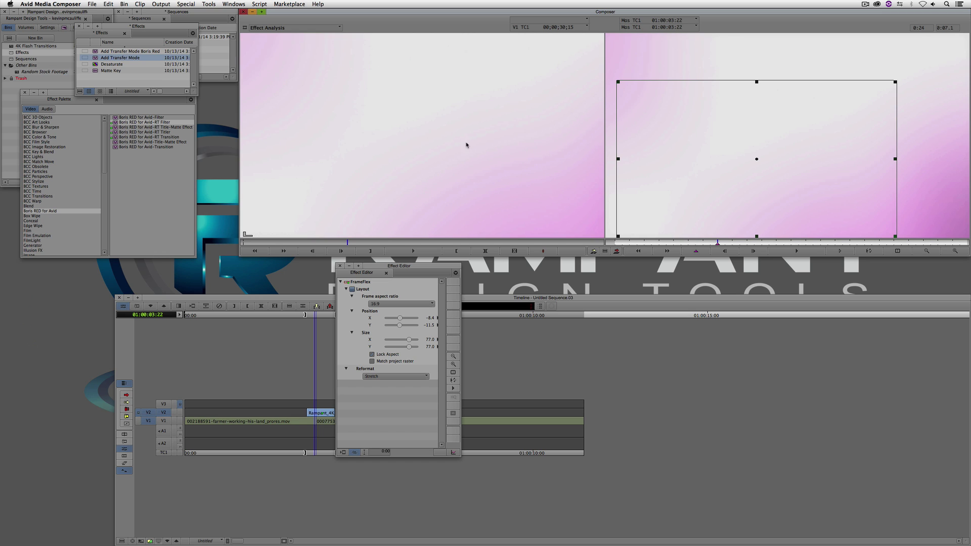
pyautogui.press('y')
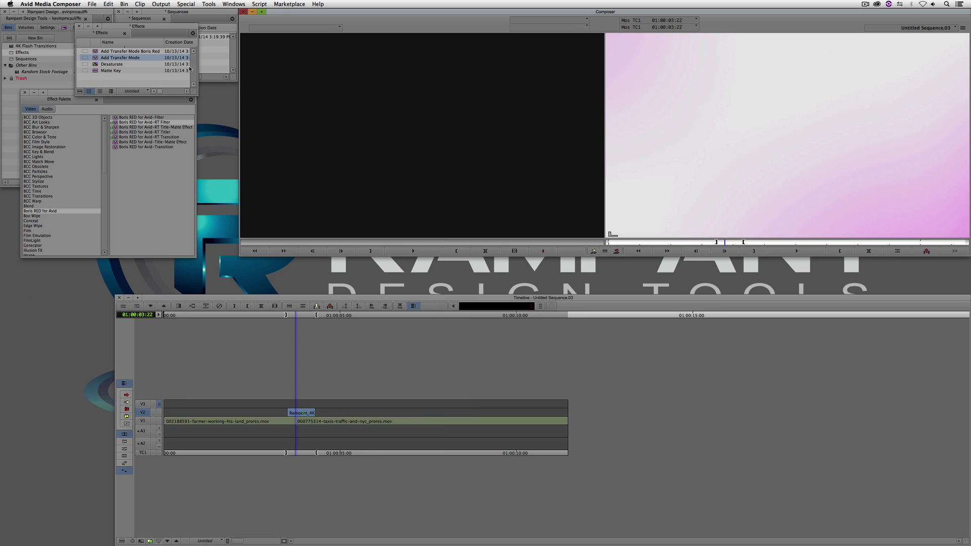
# Apply the Add Transfer Mode template to the V2 flash, and expand its nested layers
pyautogui.moveTo(98, 59); pyautogui.dragTo(303, 412)
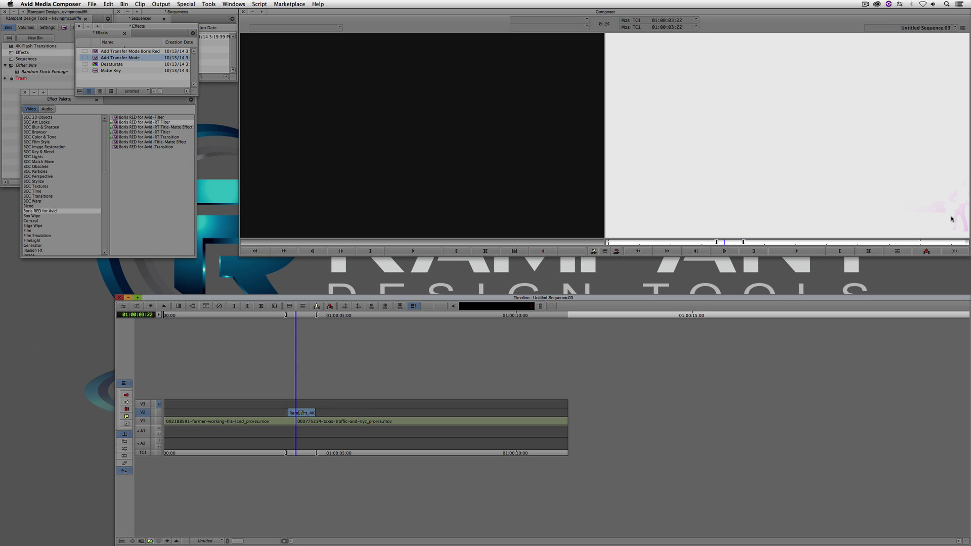
pyautogui.doubleClick(299, 415)
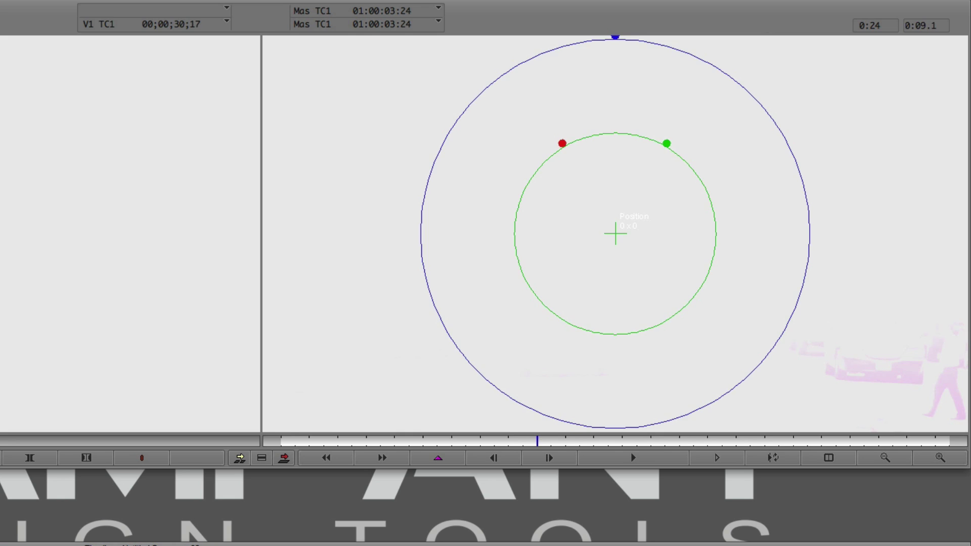
# Animate the nested flash's FrameFlex by shrinking the frame and shifting it up and right at 01:00:03:24, and check the 01:00:03:22 keyframe
pyautogui.moveTo(819, 138); pyautogui.dragTo(759, 190)
pyautogui.moveTo(659, 267); pyautogui.dragTo(681, 248)
pyautogui.click(479, 444)
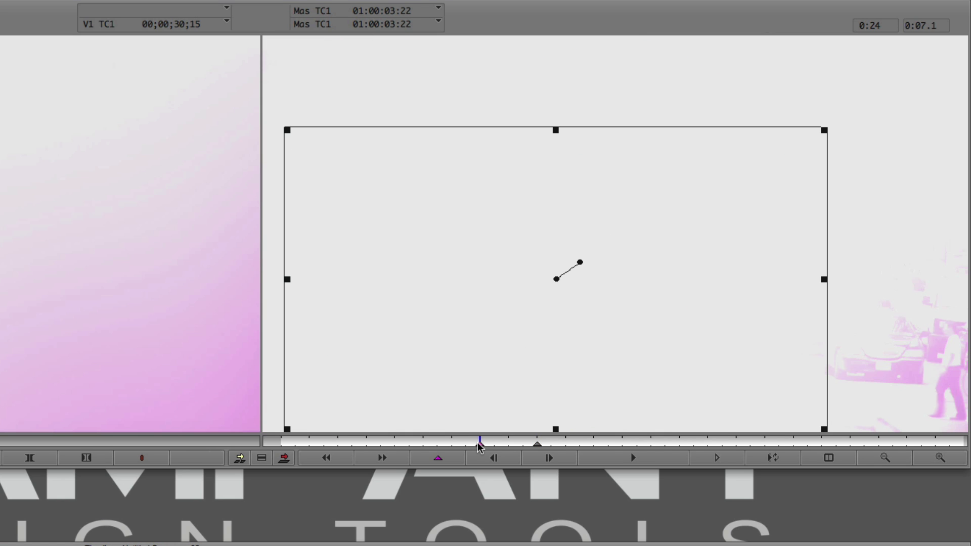
pyautogui.press('y')
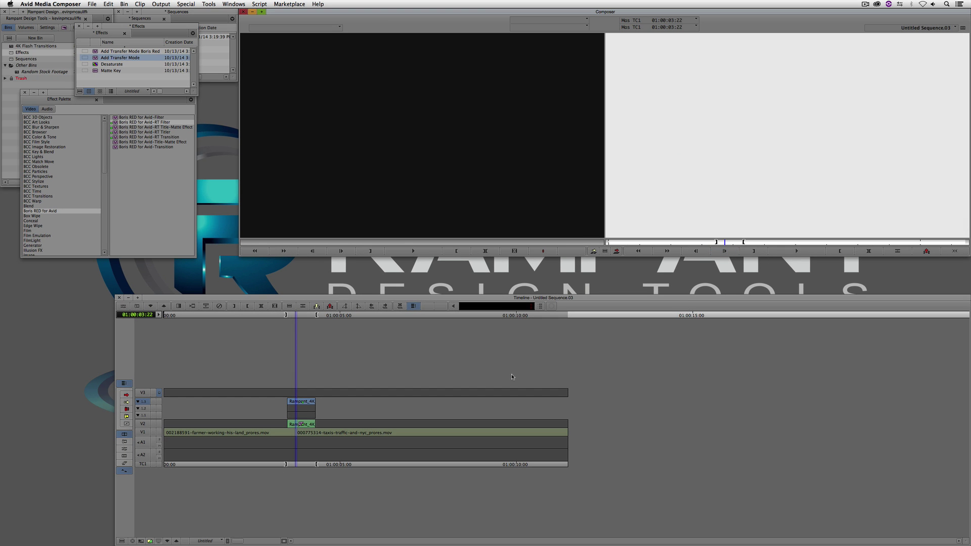
# Collapse the nested layers, render the V2 flash effect, and park at 01:00:03:03 before the transition
pyautogui.doubleClick(301, 425)
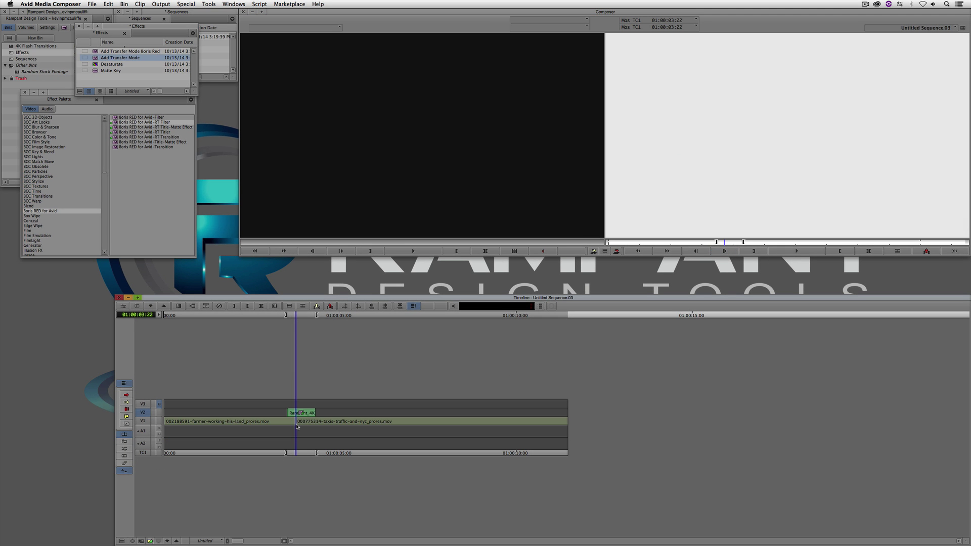
pyautogui.press('super+r')
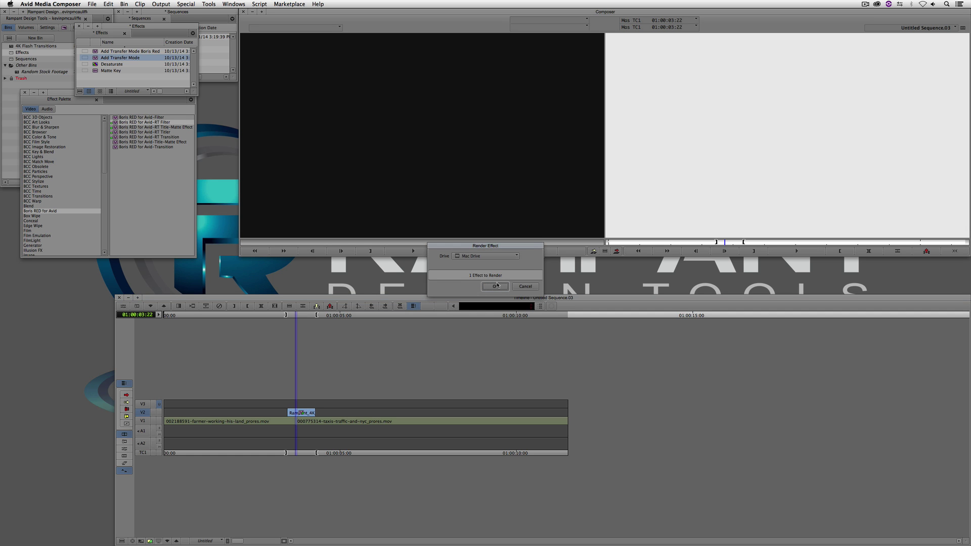
pyautogui.click(496, 286)
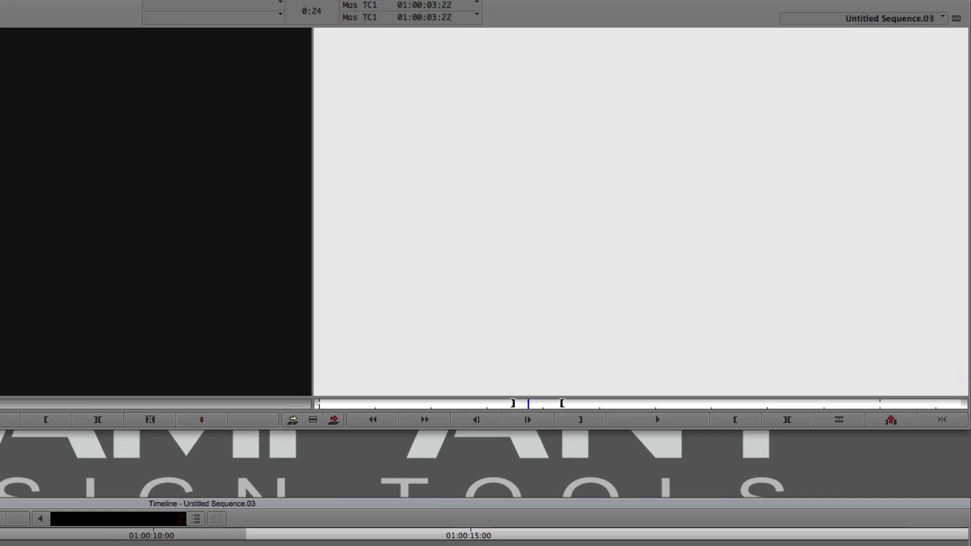
pyautogui.click(273, 315)
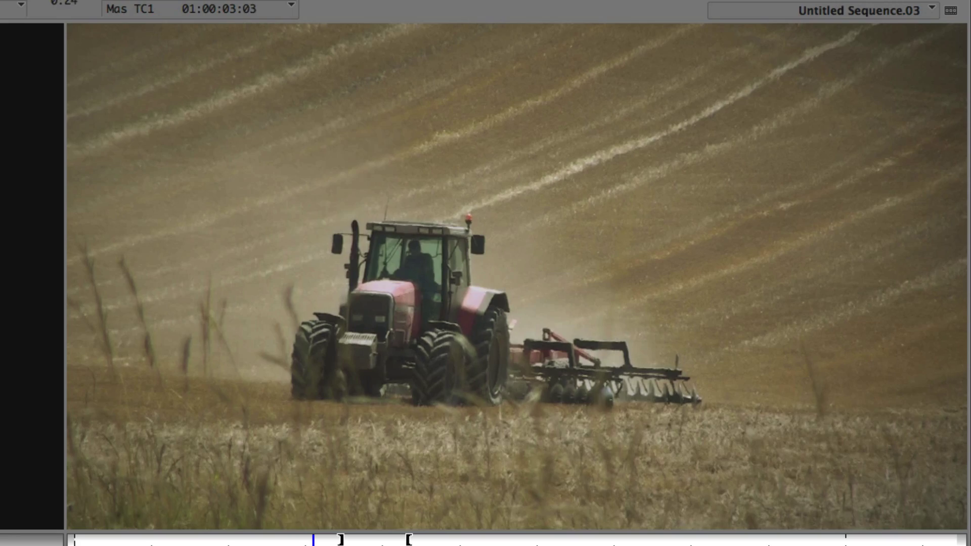